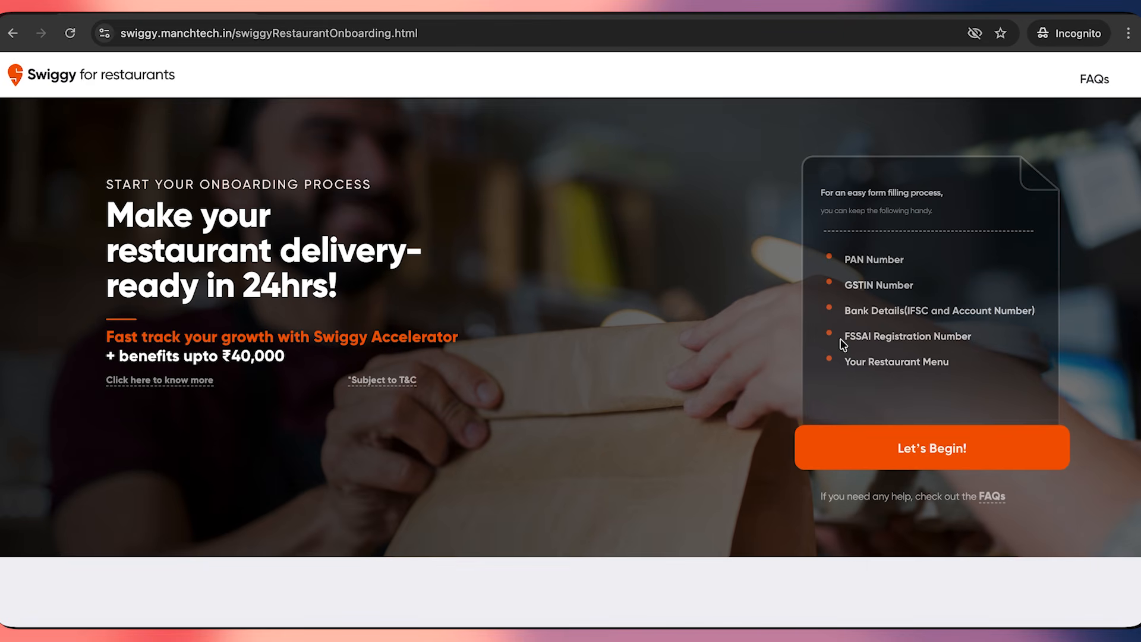
Step: Begin the restaurant onboarding and save the restaurant name as ANIKA SWEET SHOP
triple_click(843, 342)
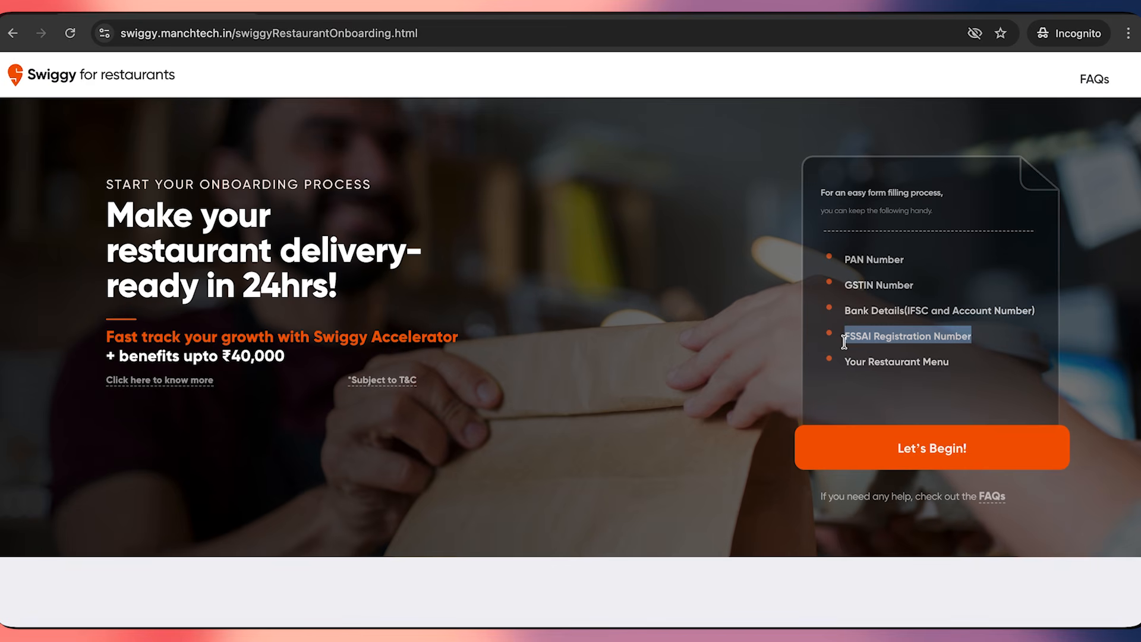
click(845, 342)
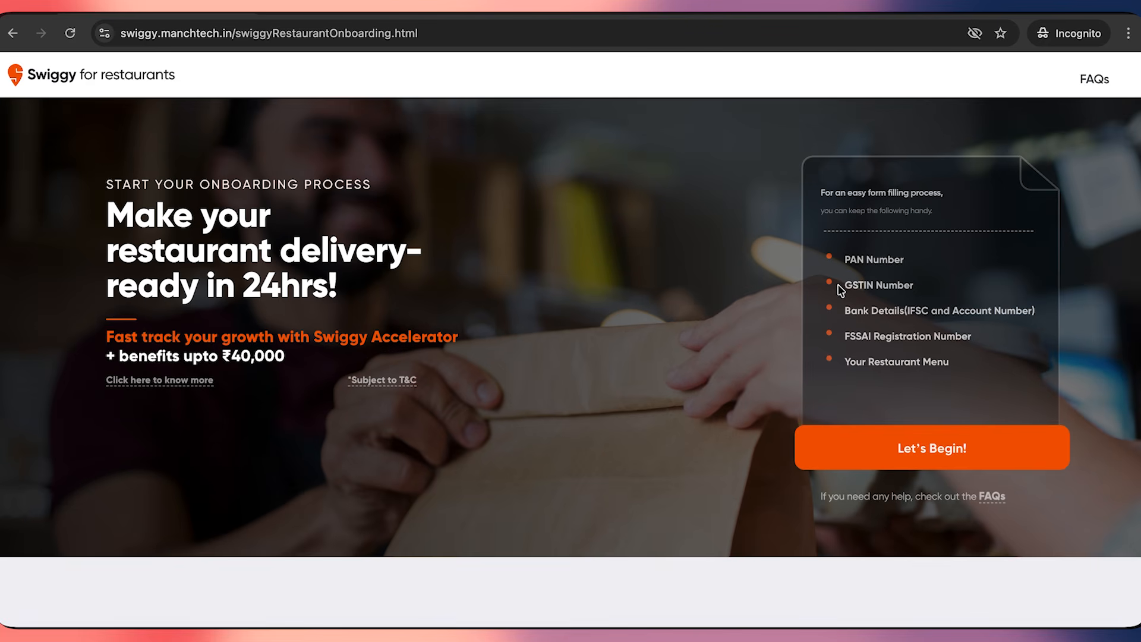
click(851, 445)
click(759, 221)
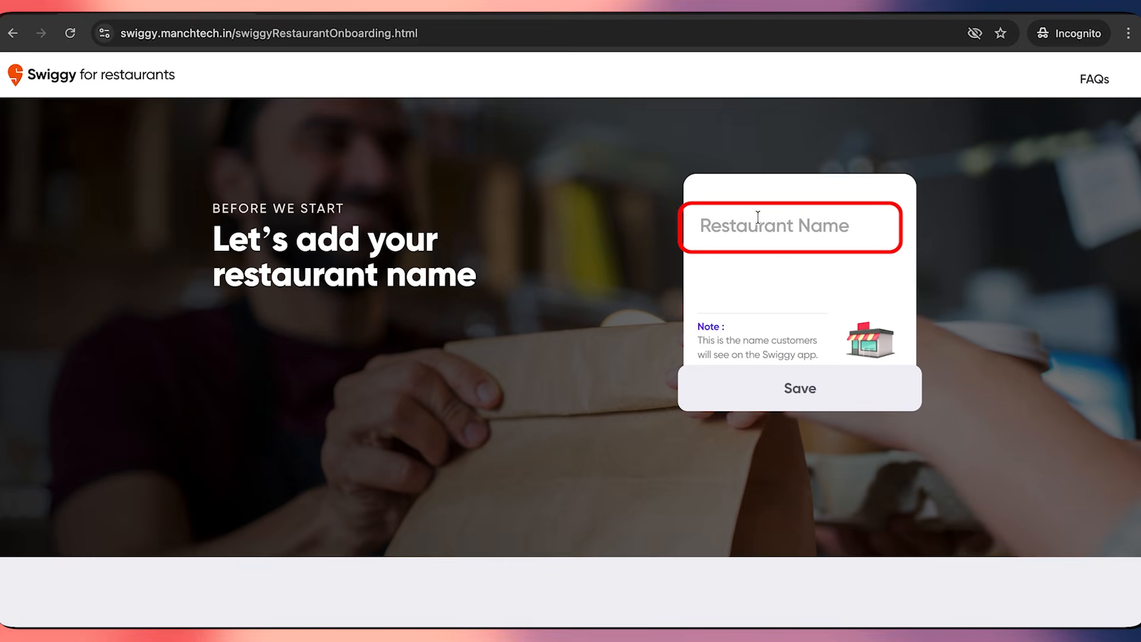
text(ANIKA SWEET SHOP)
click(790, 399)
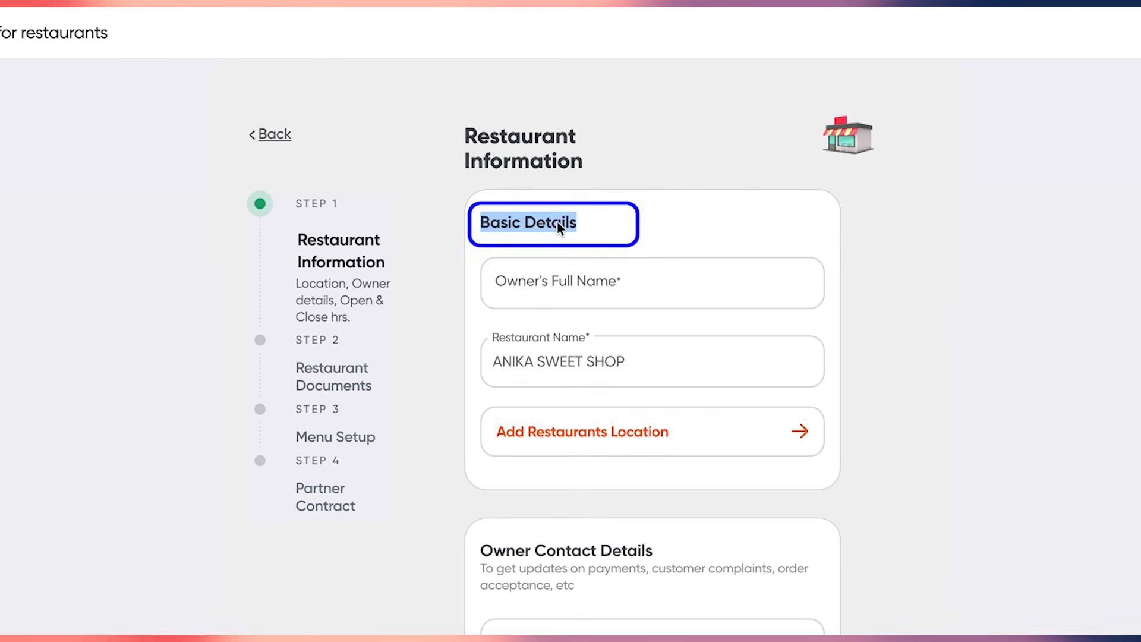
click(577, 276)
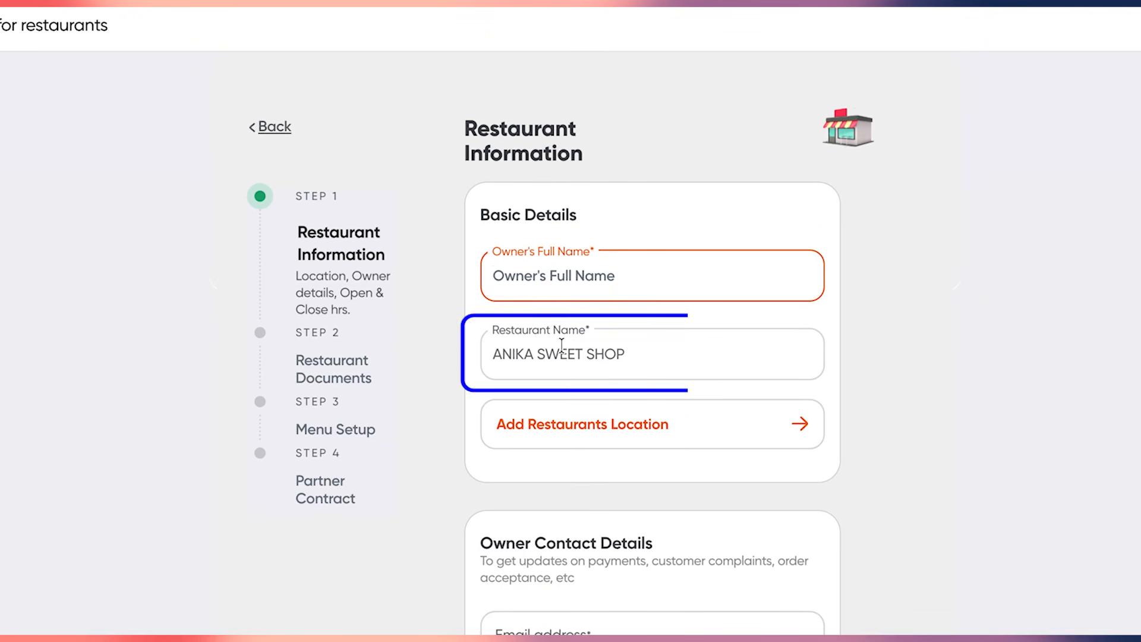
click(587, 353)
scroll(682, 368, down, 1)
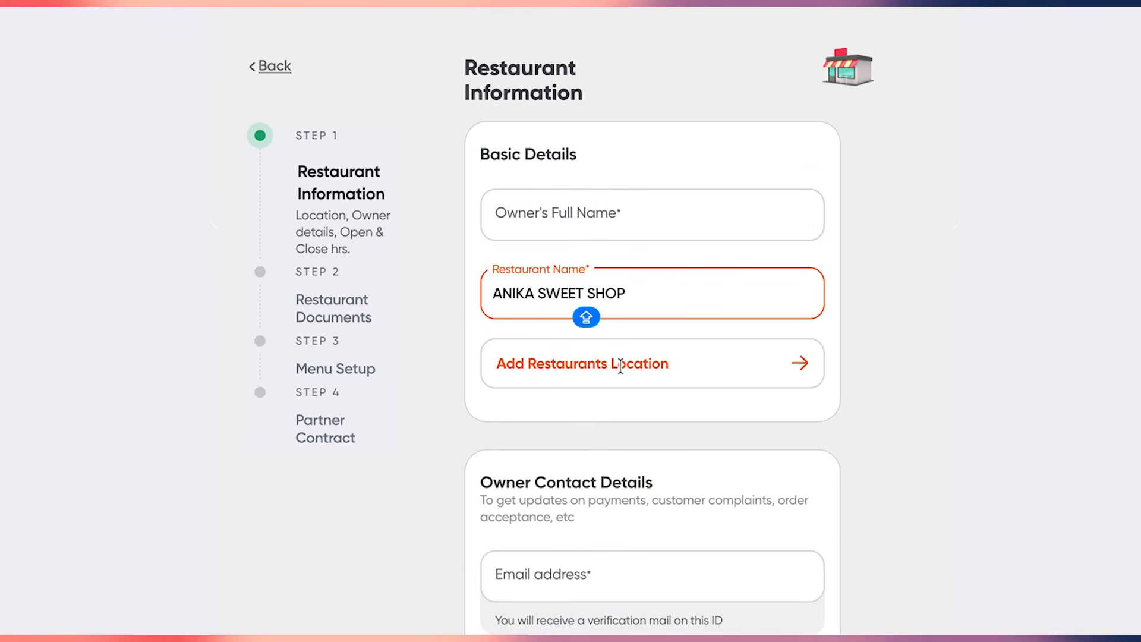
Step: Add the restaurant's location by locating it with GPS and confirm the pickup point on the map
click(713, 365)
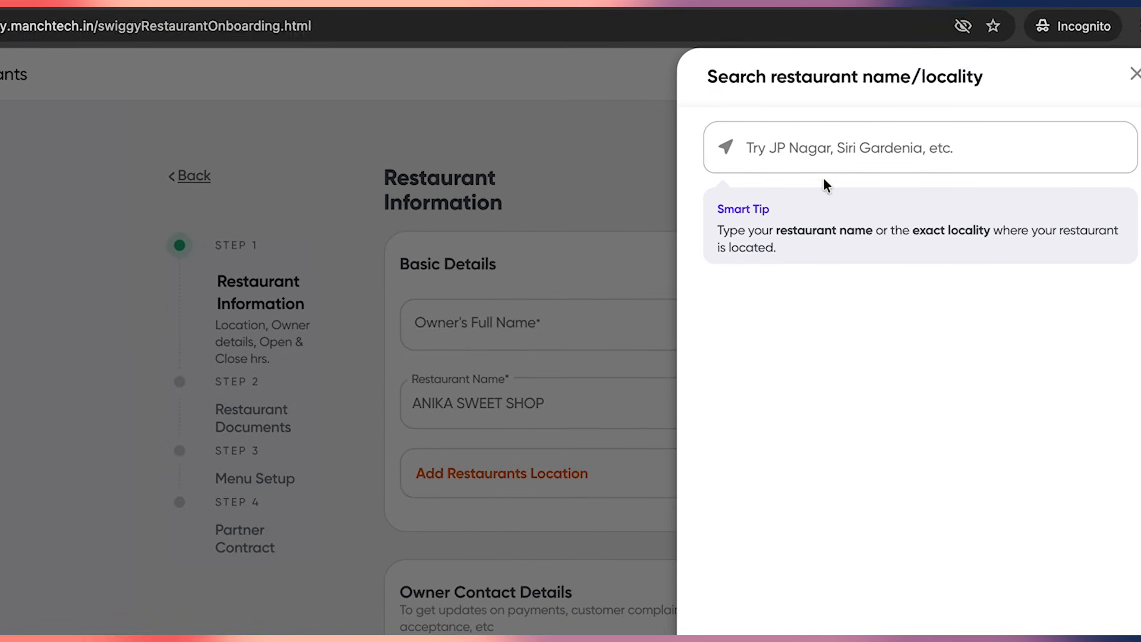
click(818, 154)
click(797, 215)
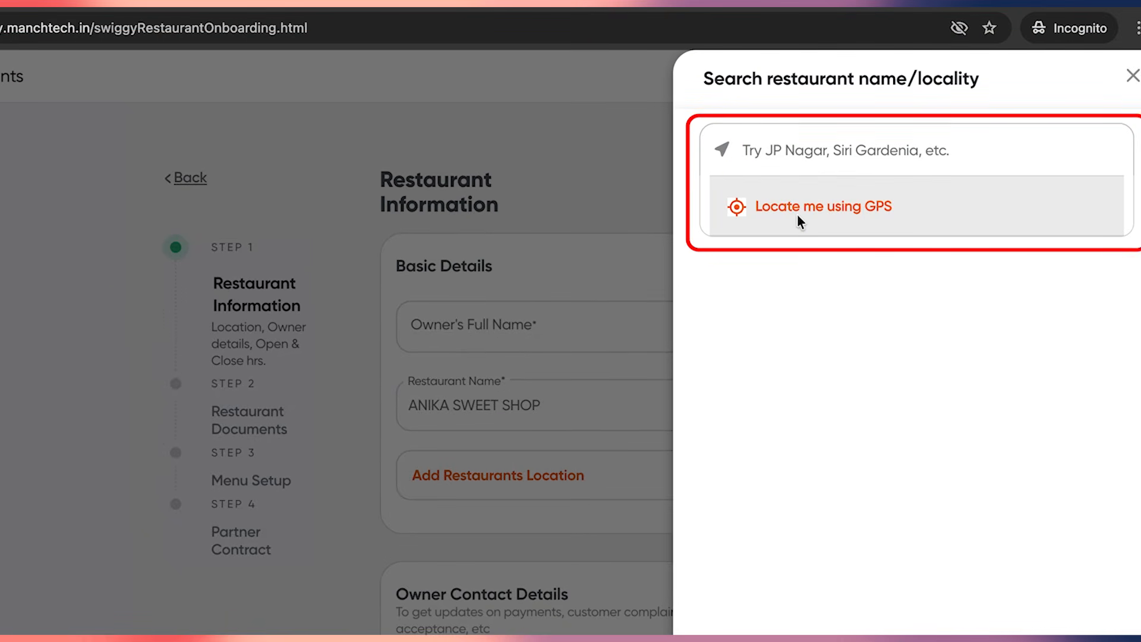
click(125, 159)
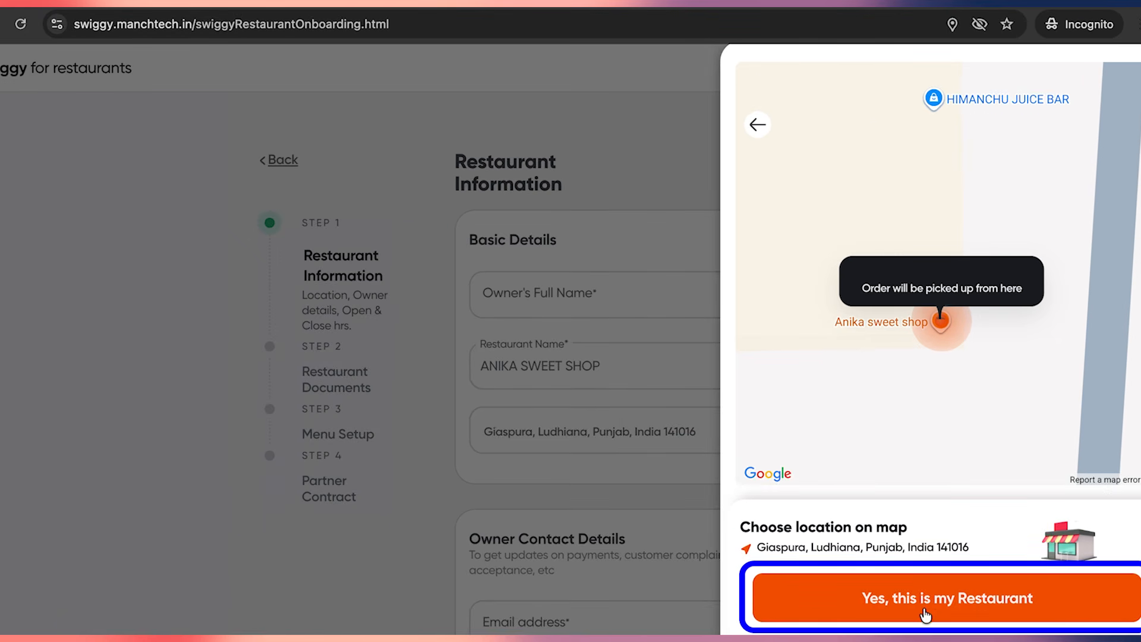
click(926, 612)
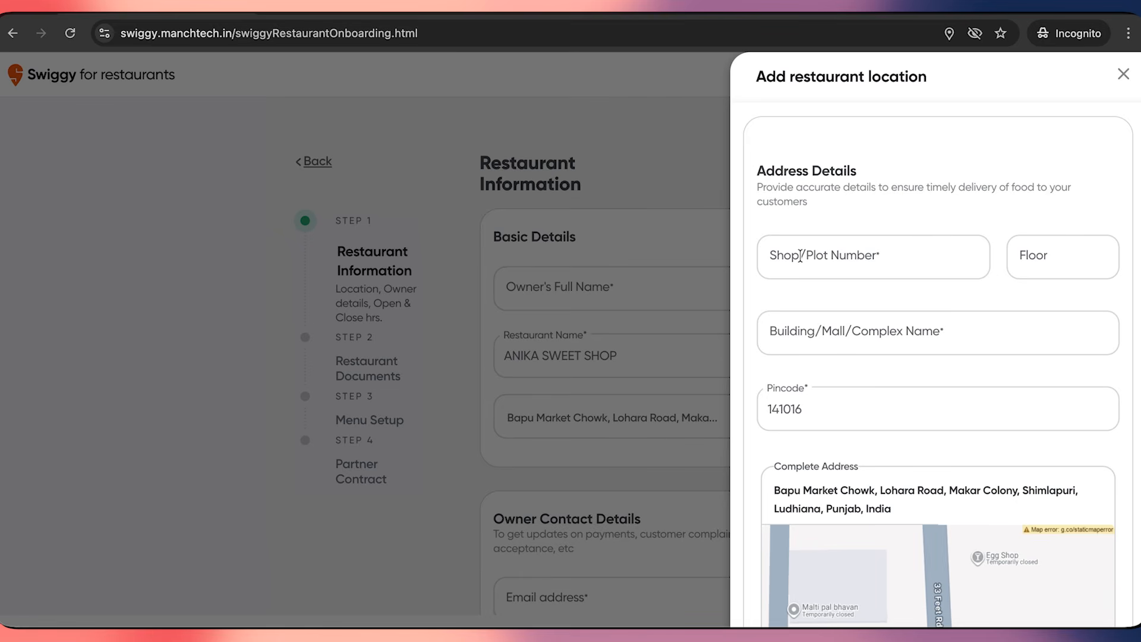
Step: Go through the Address Details and Additional Information fields and save the address details
click(797, 254)
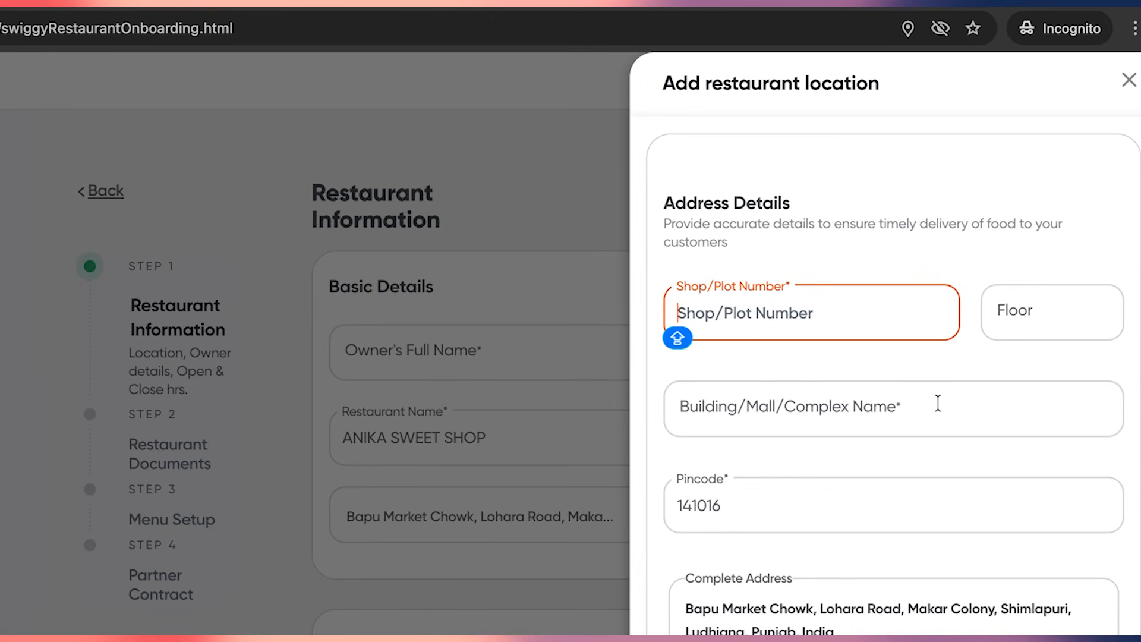
scroll(938, 403, down, 5)
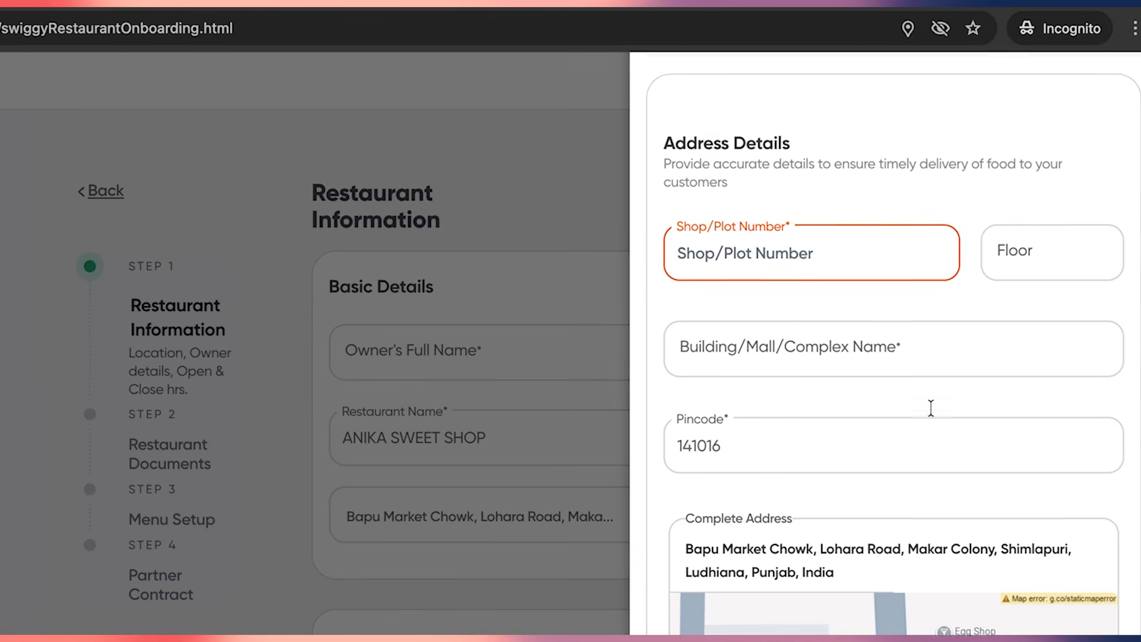
scroll(941, 276, down, 8)
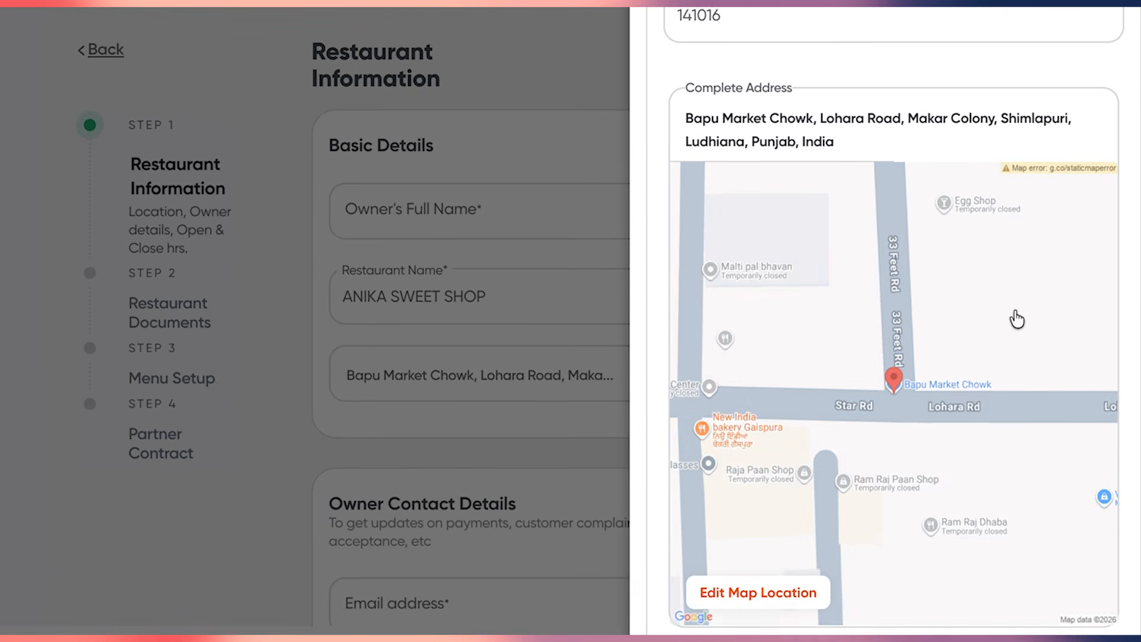
click(871, 372)
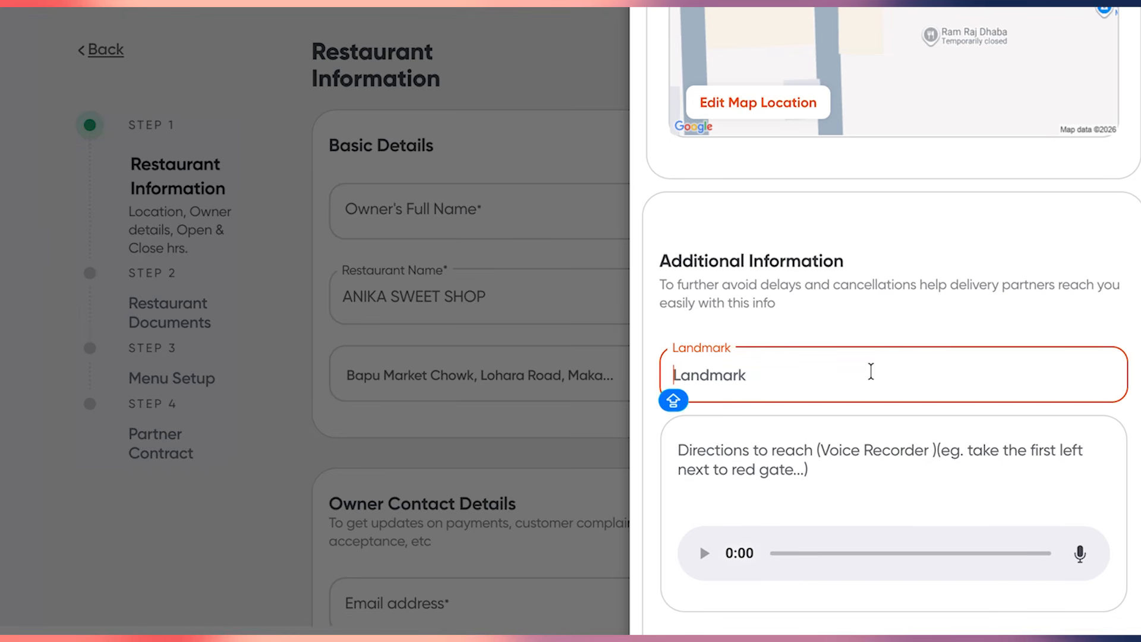
scroll(866, 382, down, 2)
scroll(865, 380, down, 3)
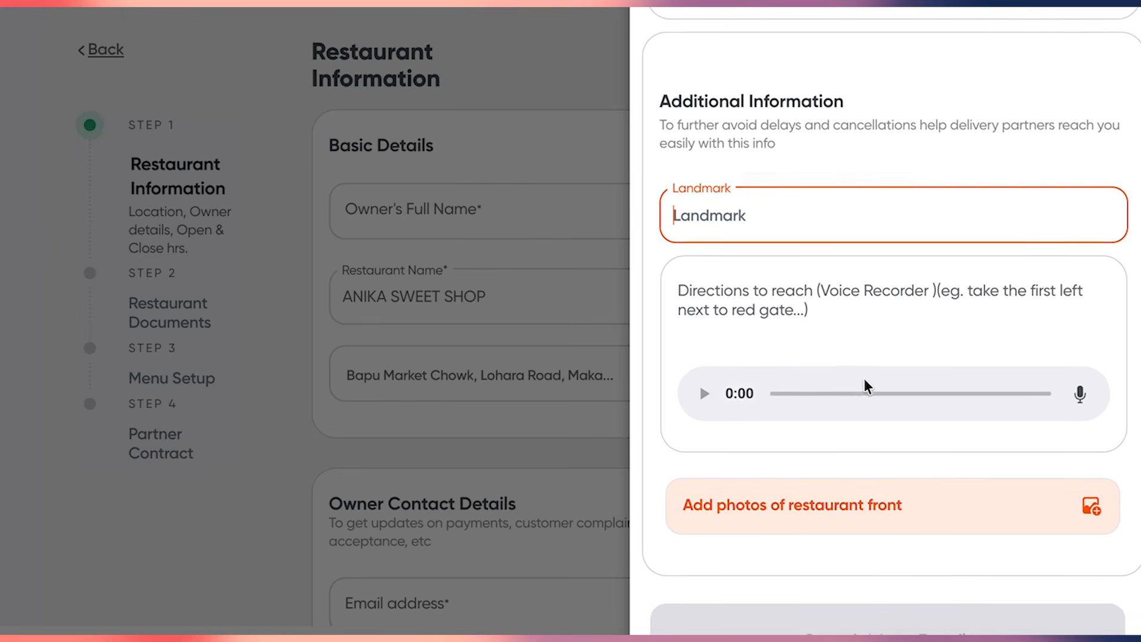
click(701, 116)
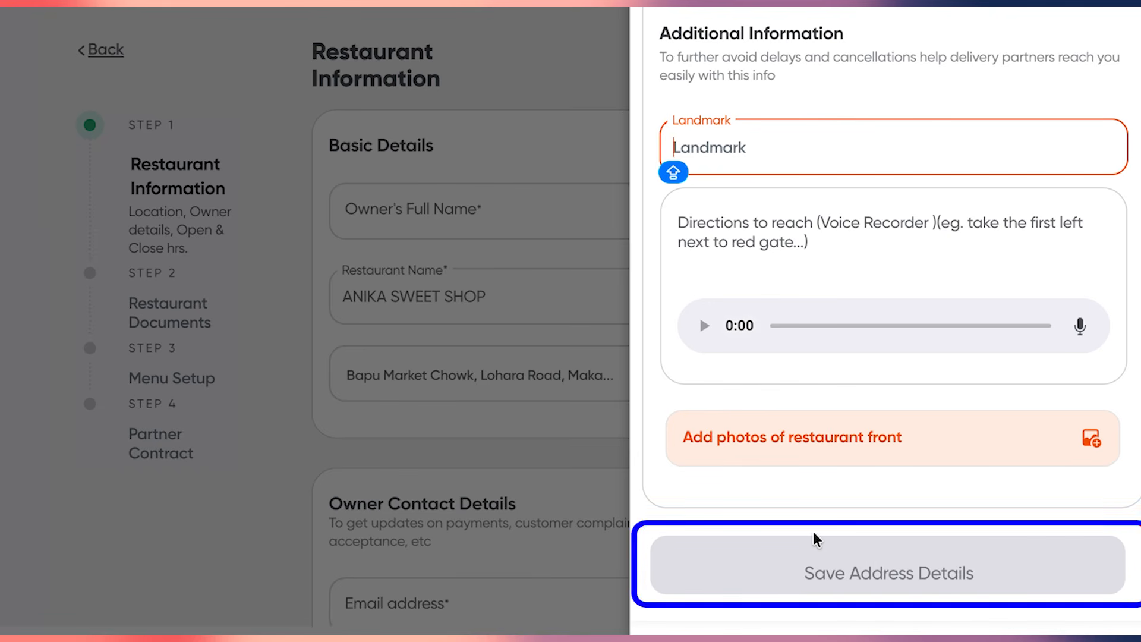
click(872, 565)
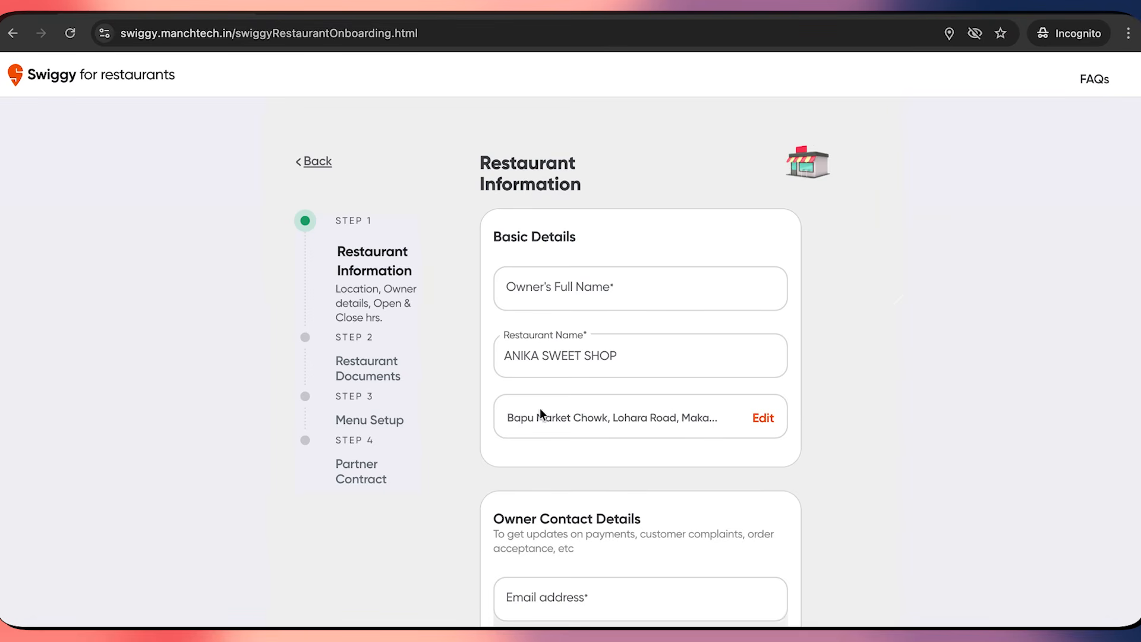
Step: Check the added restaurant address and the email, mobile number and WhatsApp options under Owner Contact Details
drag(504, 423, 717, 418)
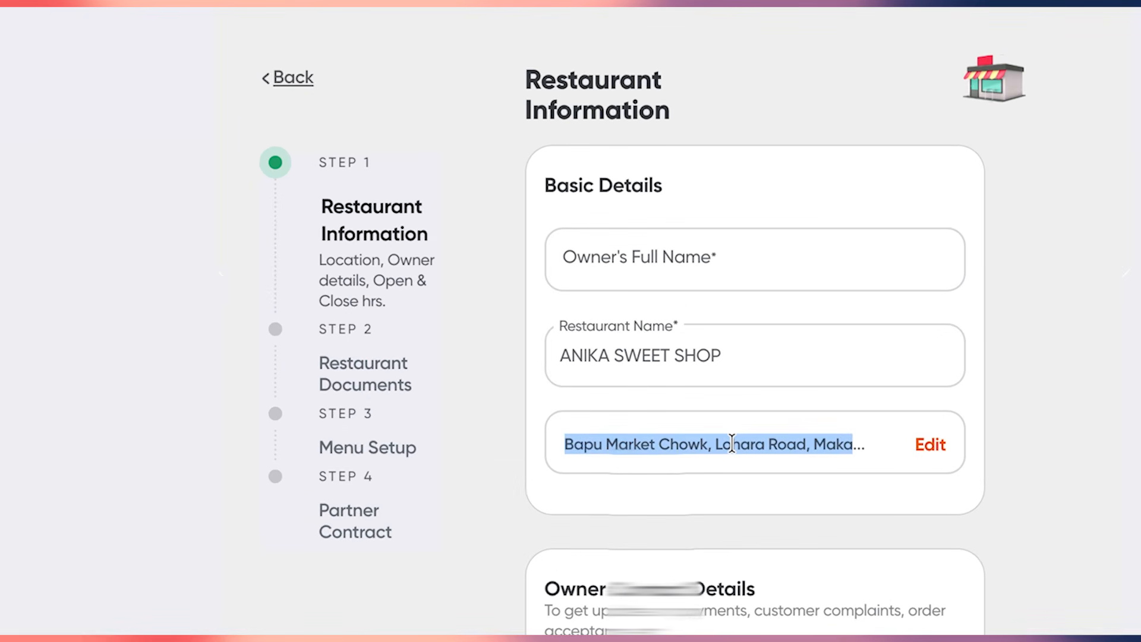
click(983, 496)
scroll(985, 495, down, 5)
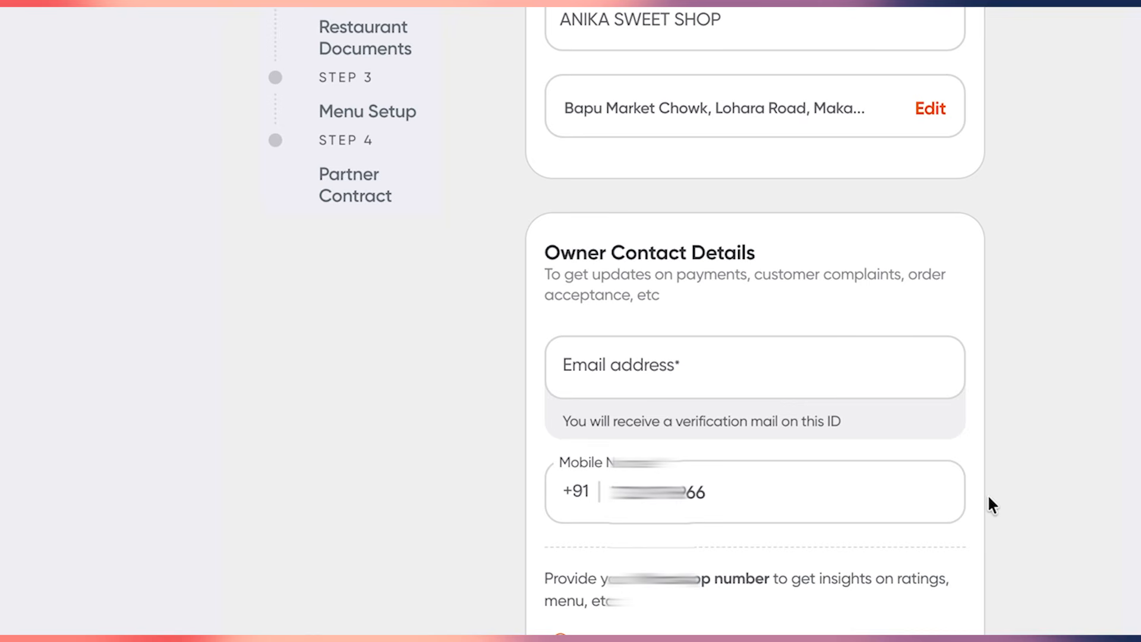
click(657, 364)
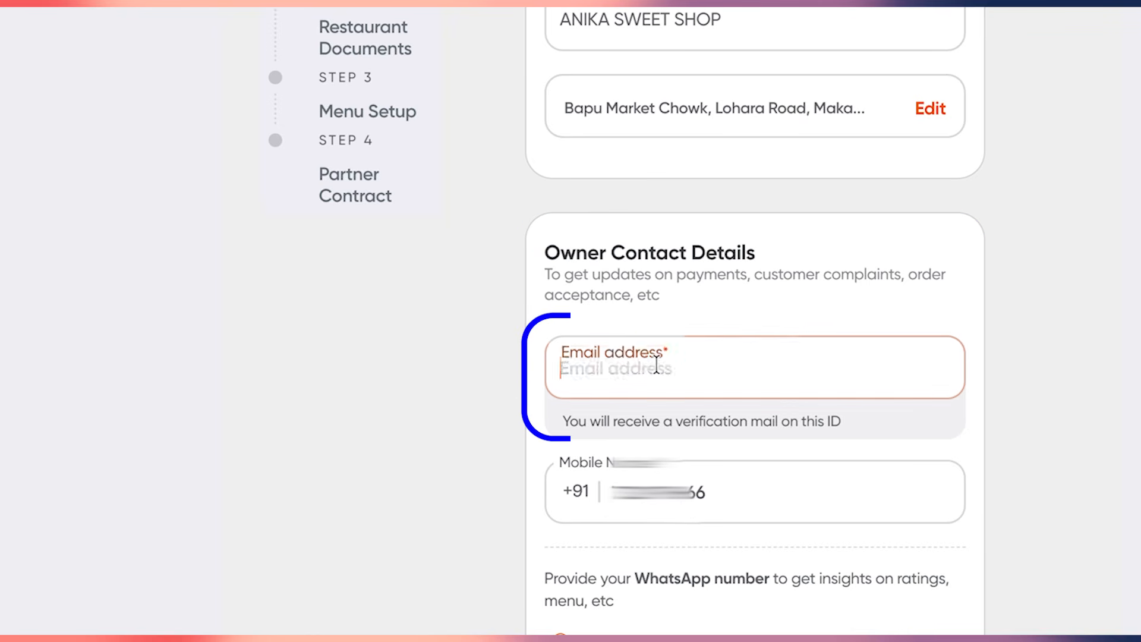
click(711, 484)
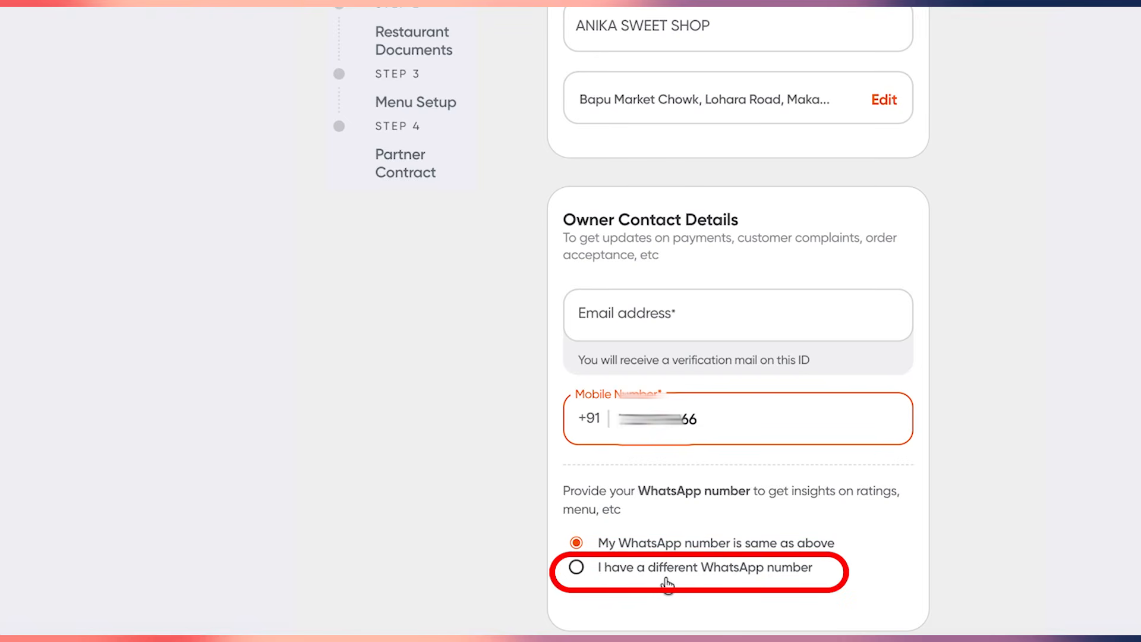
click(687, 316)
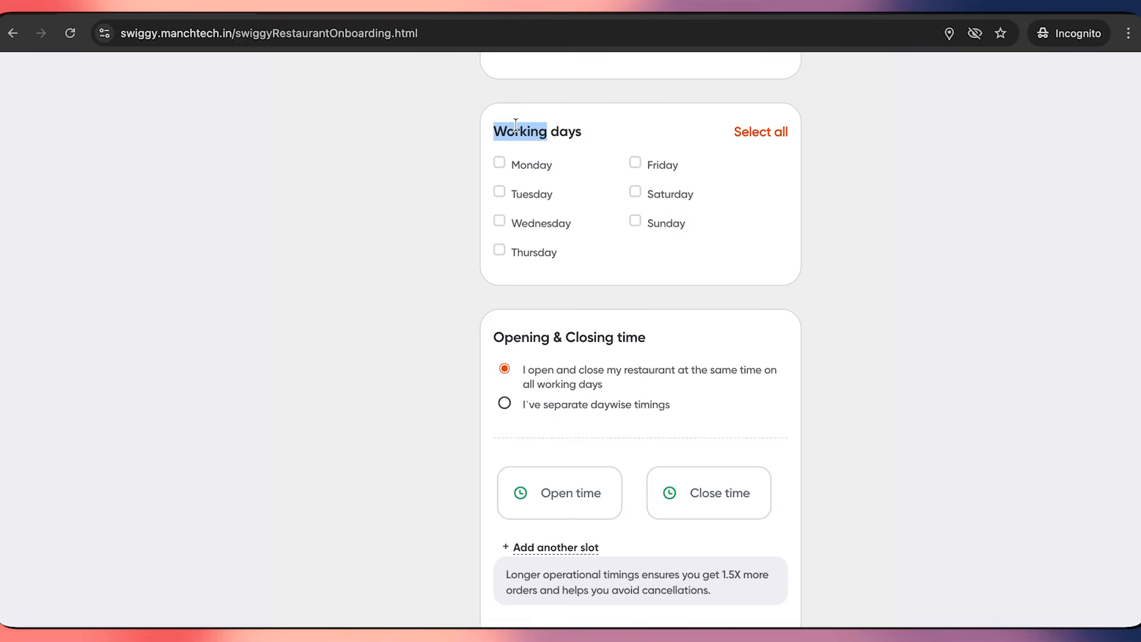
Step: Mark all seven days, Monday to Sunday, as working days
triple_click(517, 126)
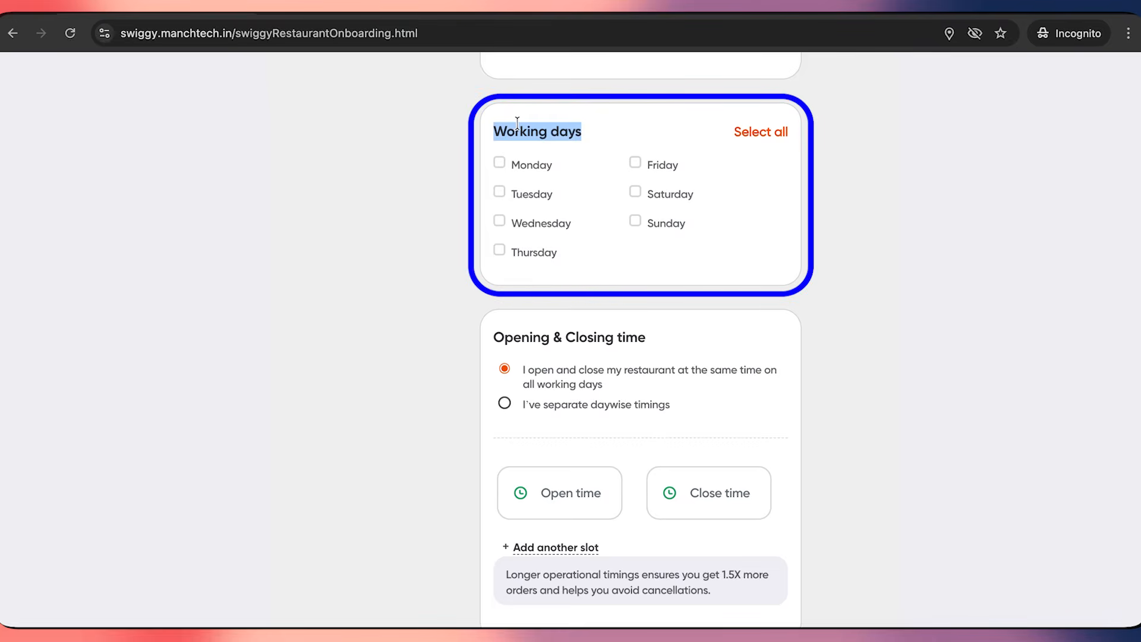
click(519, 123)
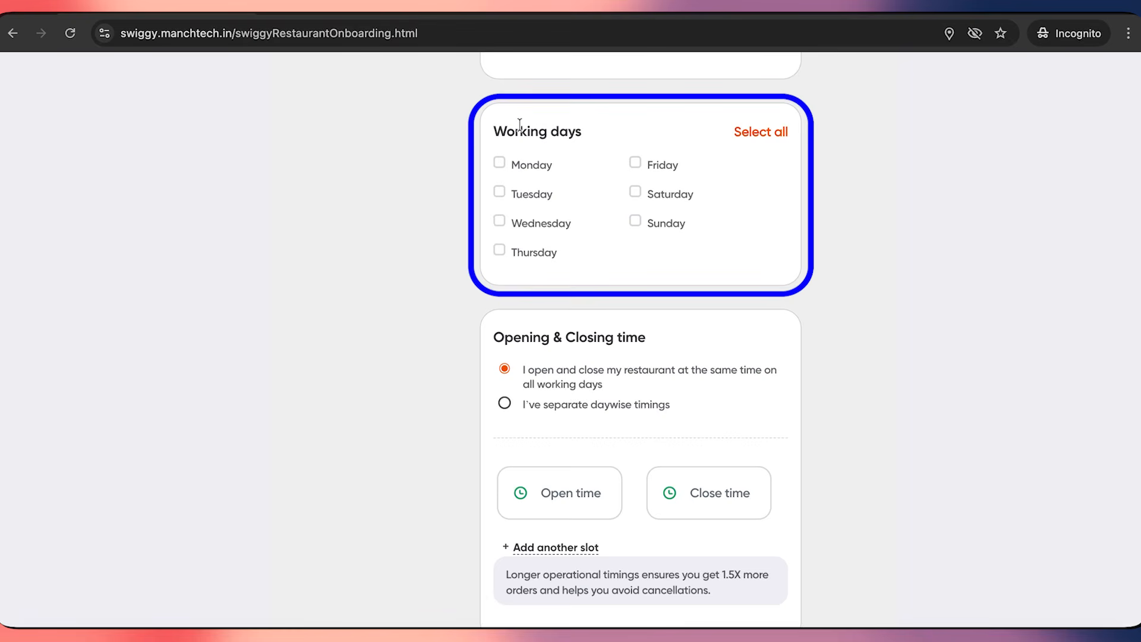
click(773, 137)
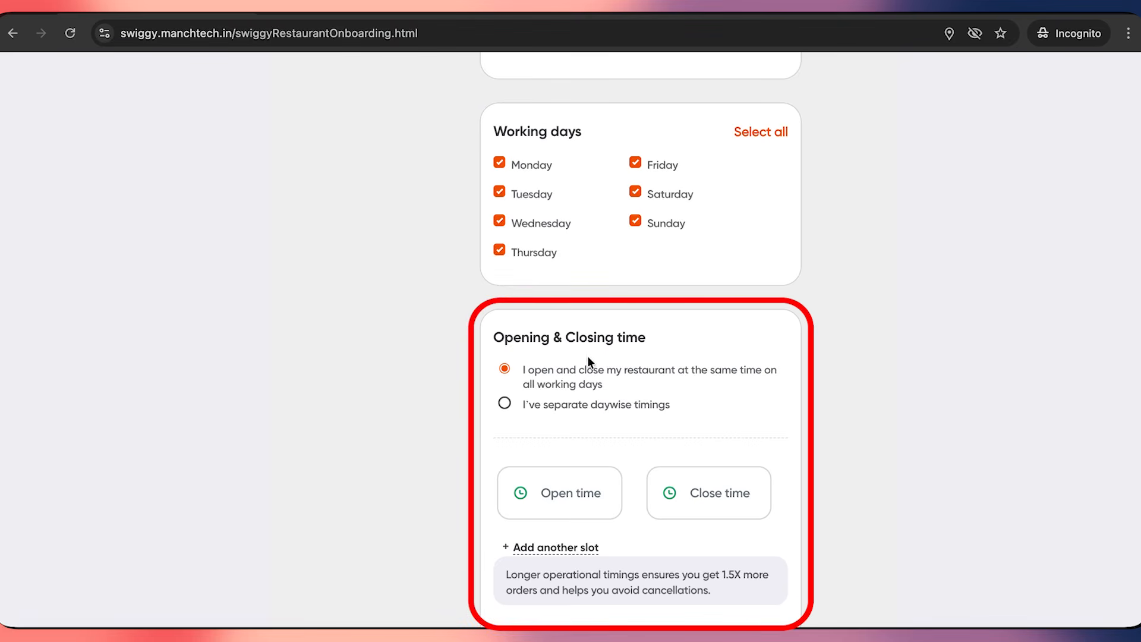
Step: Set the restaurant's opening time to 9:00 AM for all working days
click(542, 494)
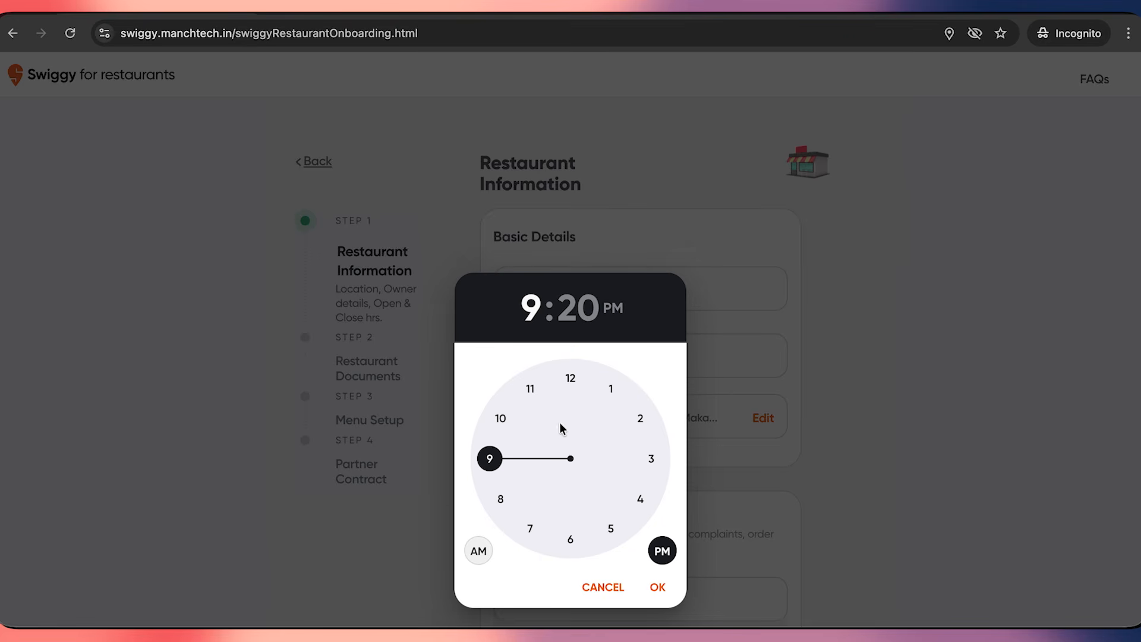
click(600, 321)
click(571, 376)
click(478, 551)
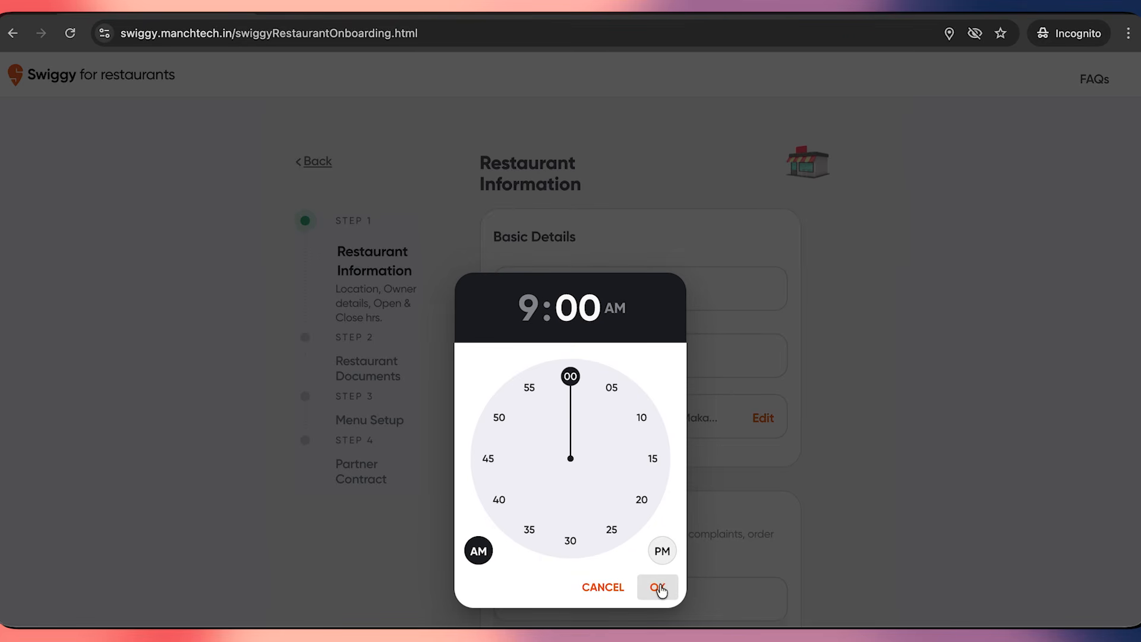
click(659, 585)
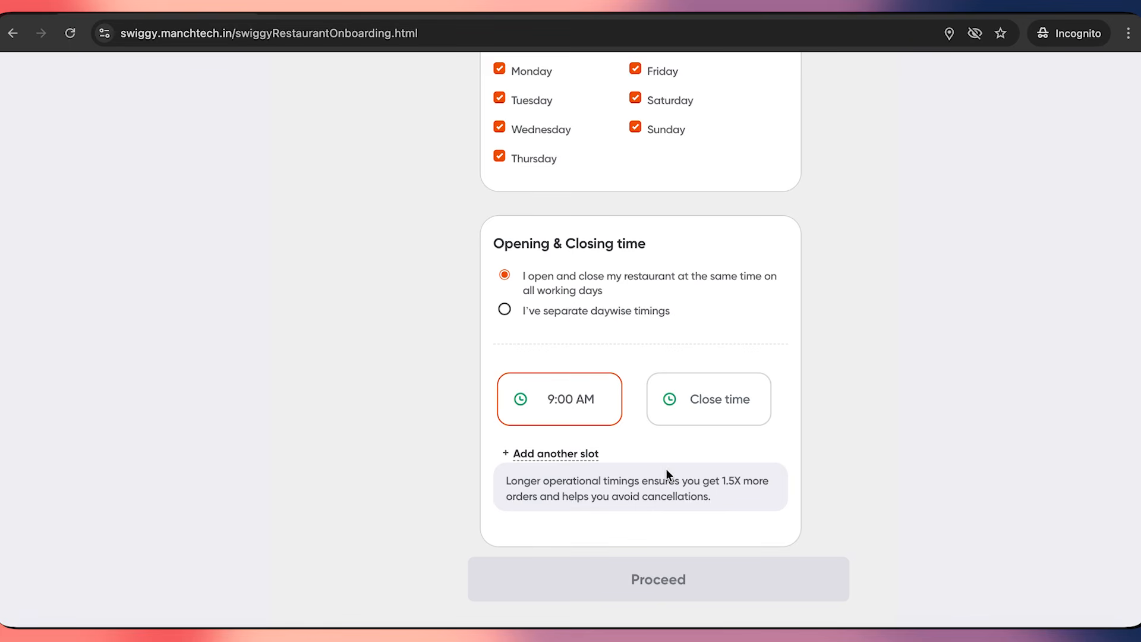
Step: Set the restaurant's closing time to 8:00 PM for all working days
click(689, 400)
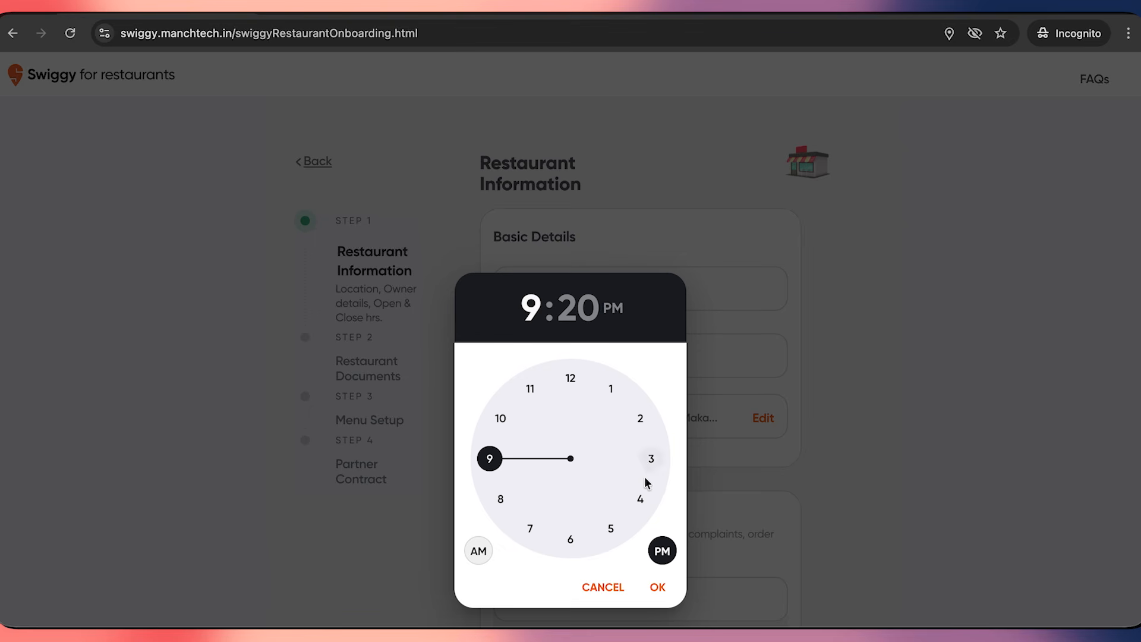
click(504, 498)
click(571, 377)
click(657, 587)
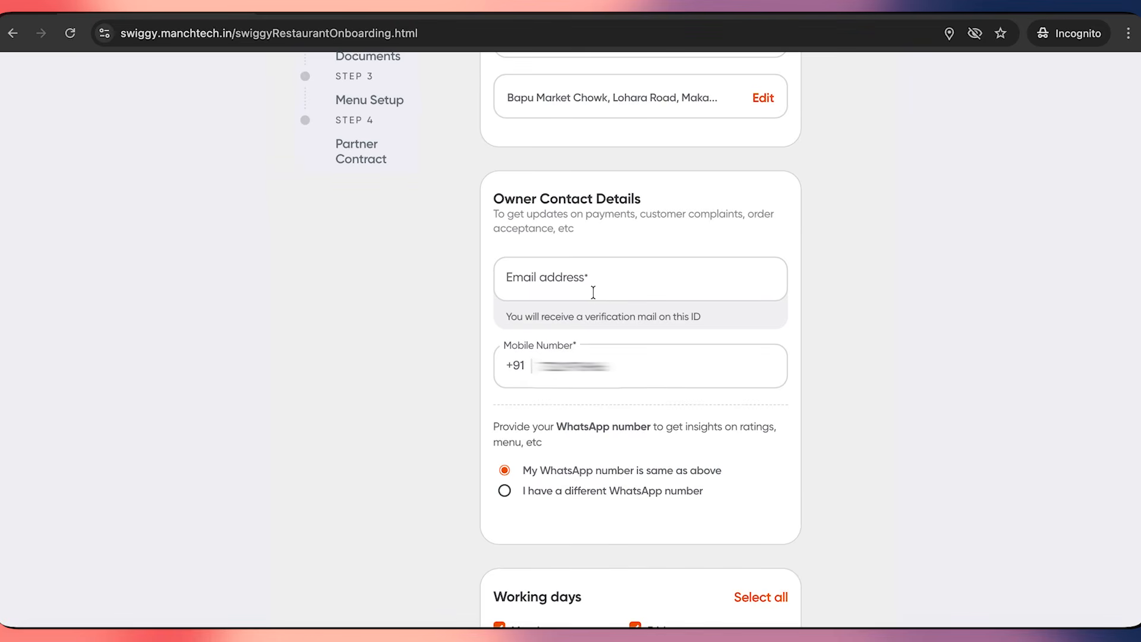
Step: Submit the restaurant information and open the outlet type choices in the Restaurant Documents step
click(590, 283)
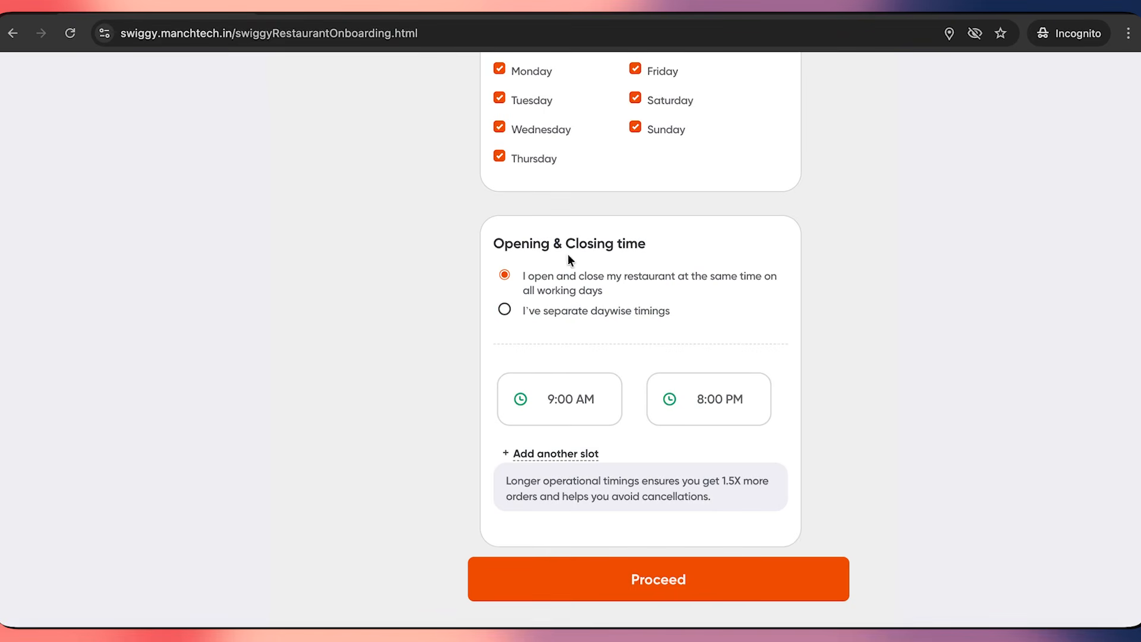
click(664, 579)
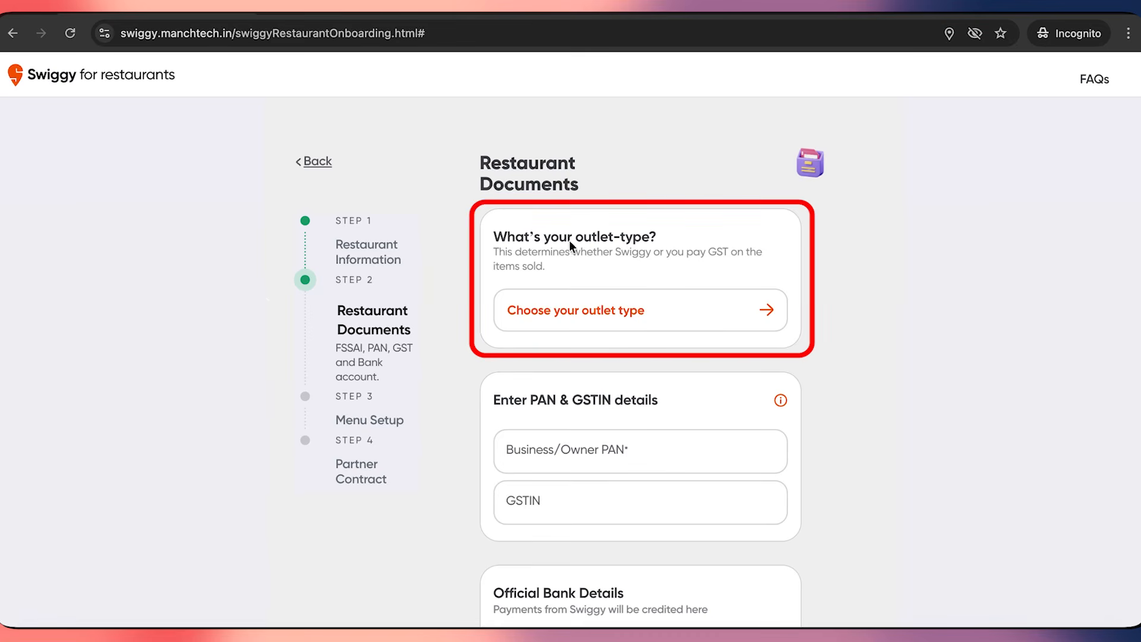
click(768, 308)
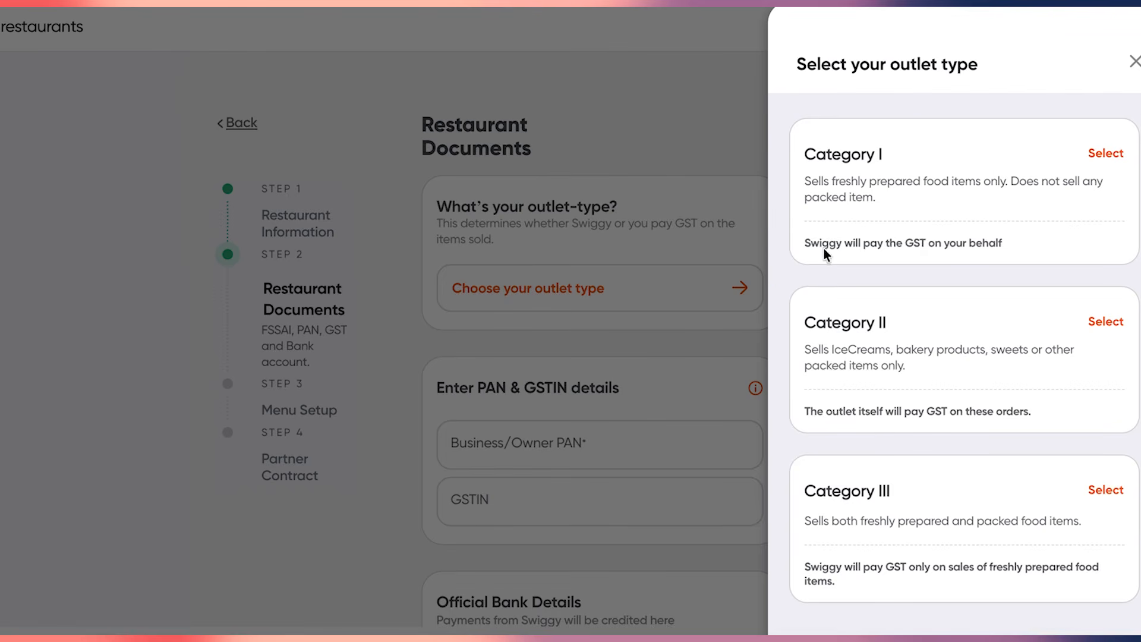
Step: Read the GST payment note for the Category I outlet type
drag(808, 248, 933, 249)
triple_click(933, 247)
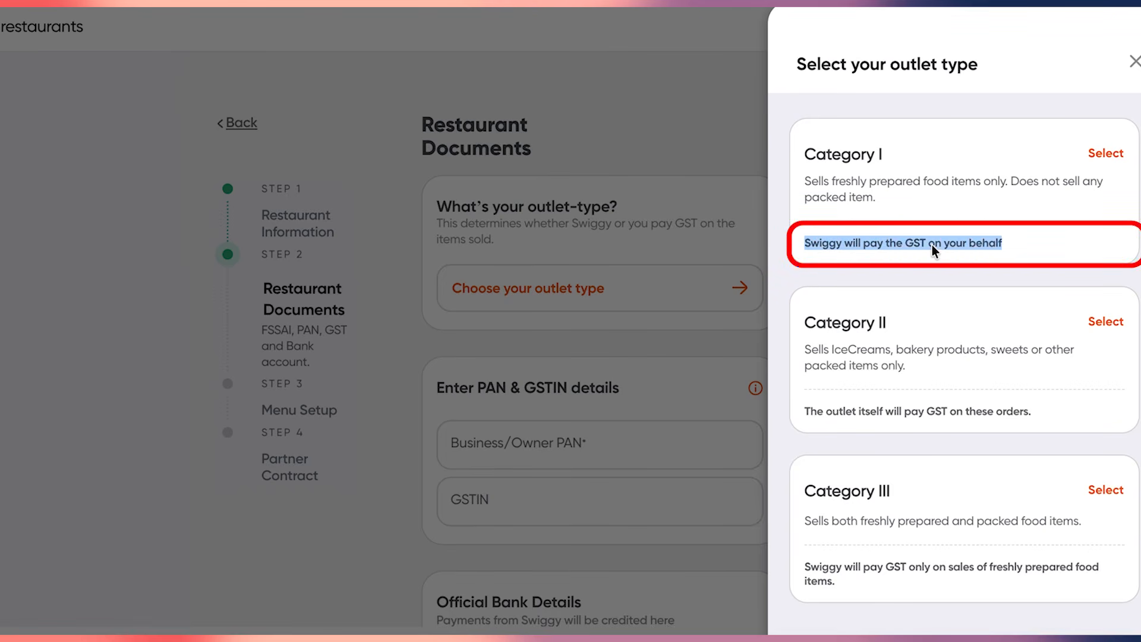
click(932, 247)
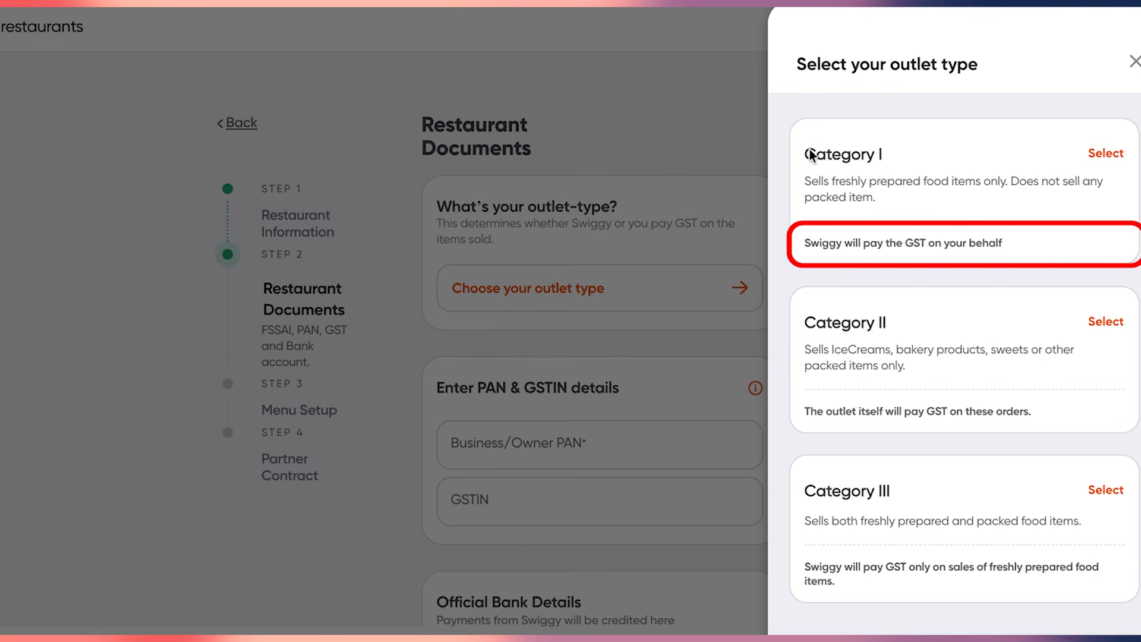
Step: Compare the outlet type categories by reading which items each one sells and who pays the GST
drag(806, 155, 873, 208)
click(872, 212)
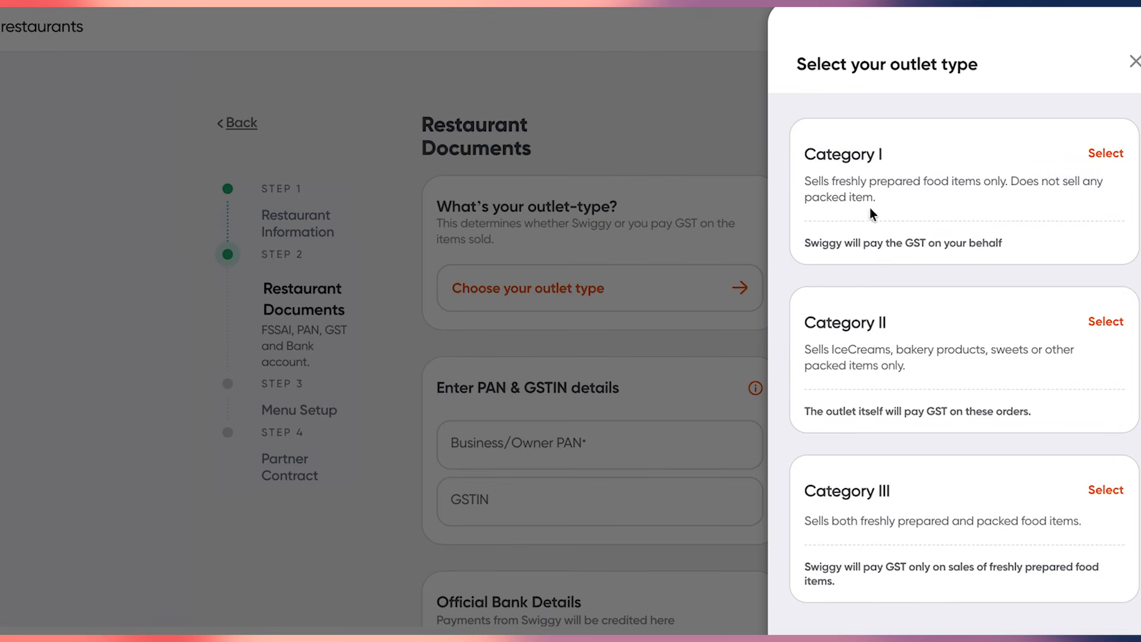
scroll(856, 380, down, 1)
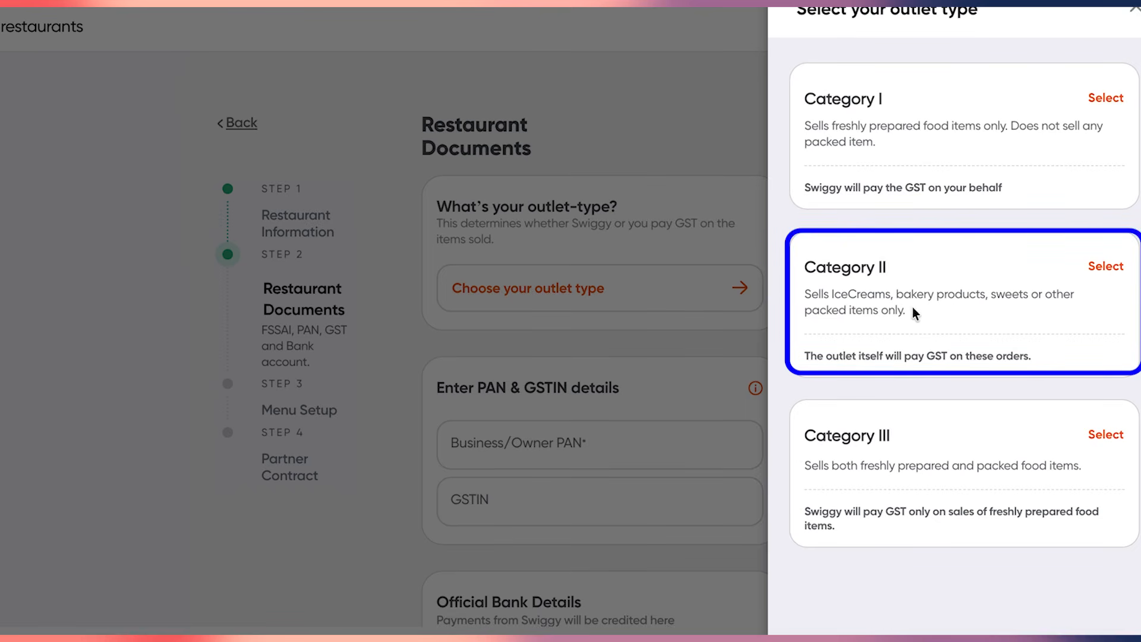
drag(912, 311, 808, 293)
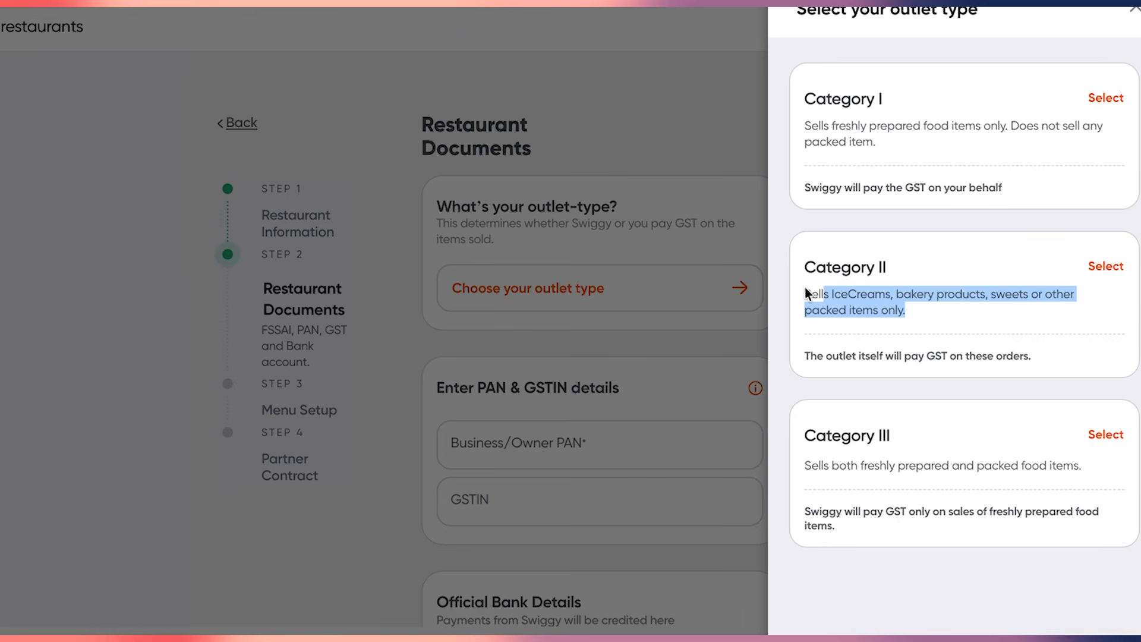
click(847, 345)
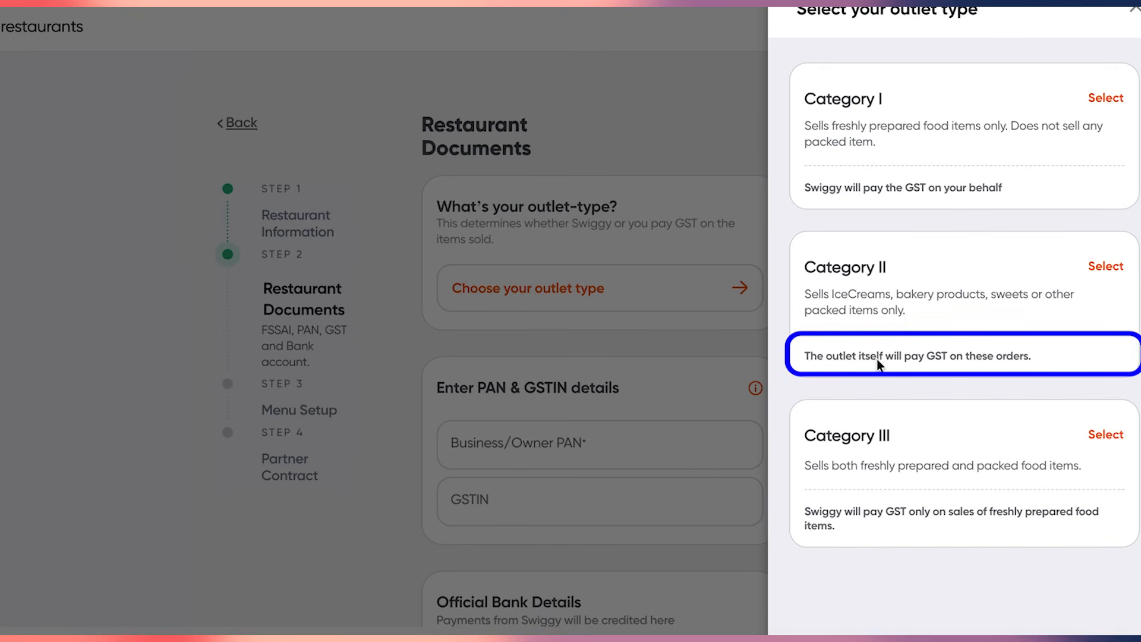
triple_click(949, 357)
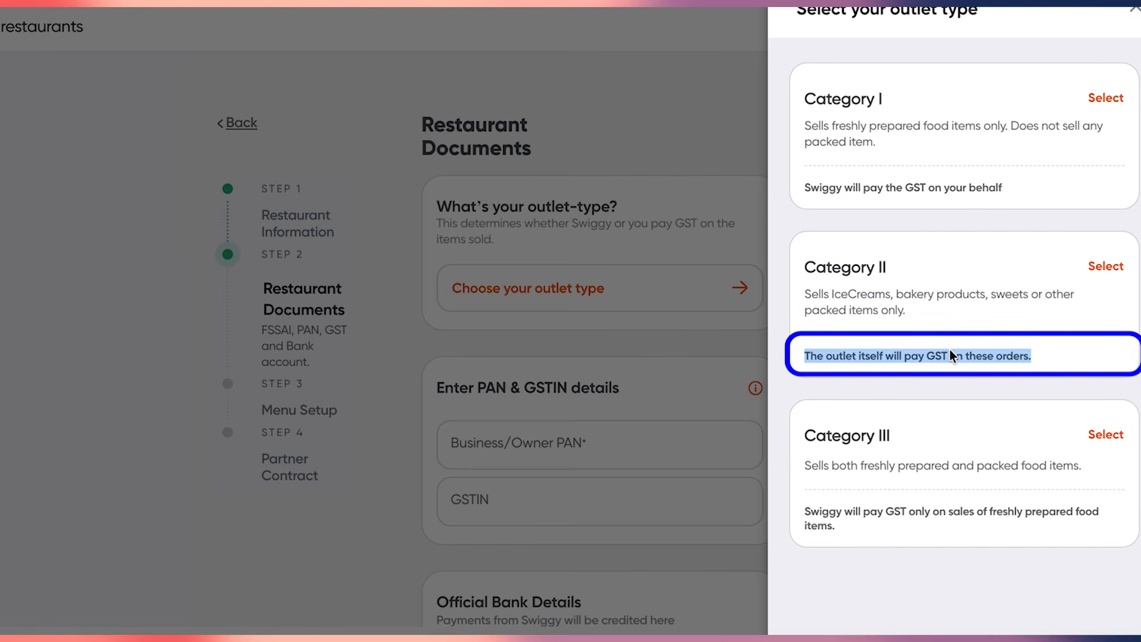
click(955, 356)
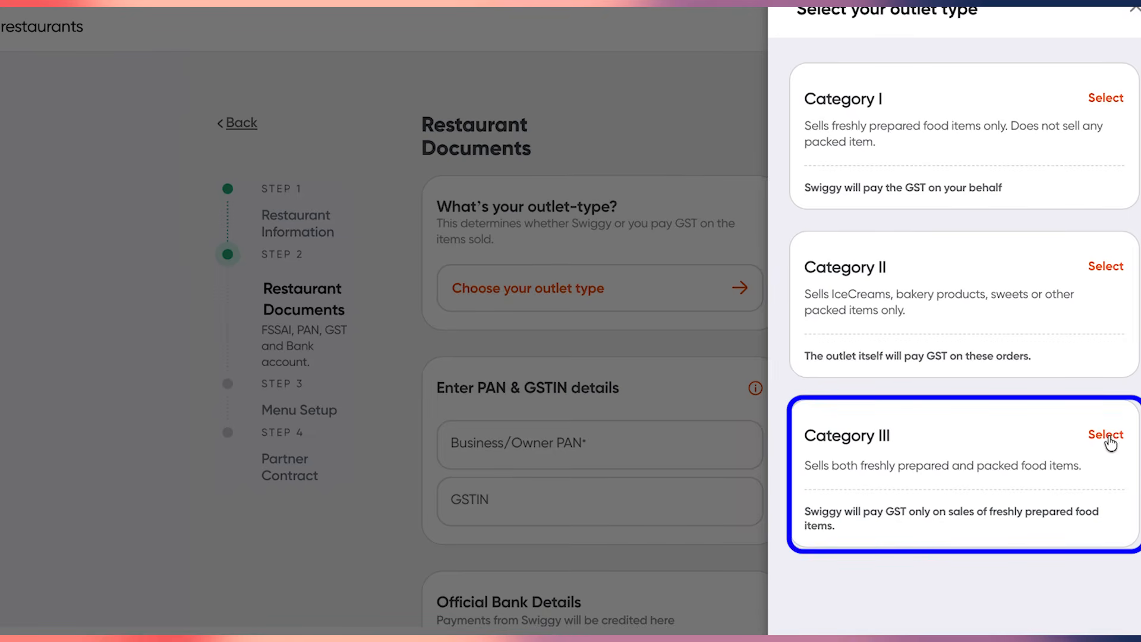
Step: Choose Category I as the restaurant's outlet type
scroll(819, 274, up, 1)
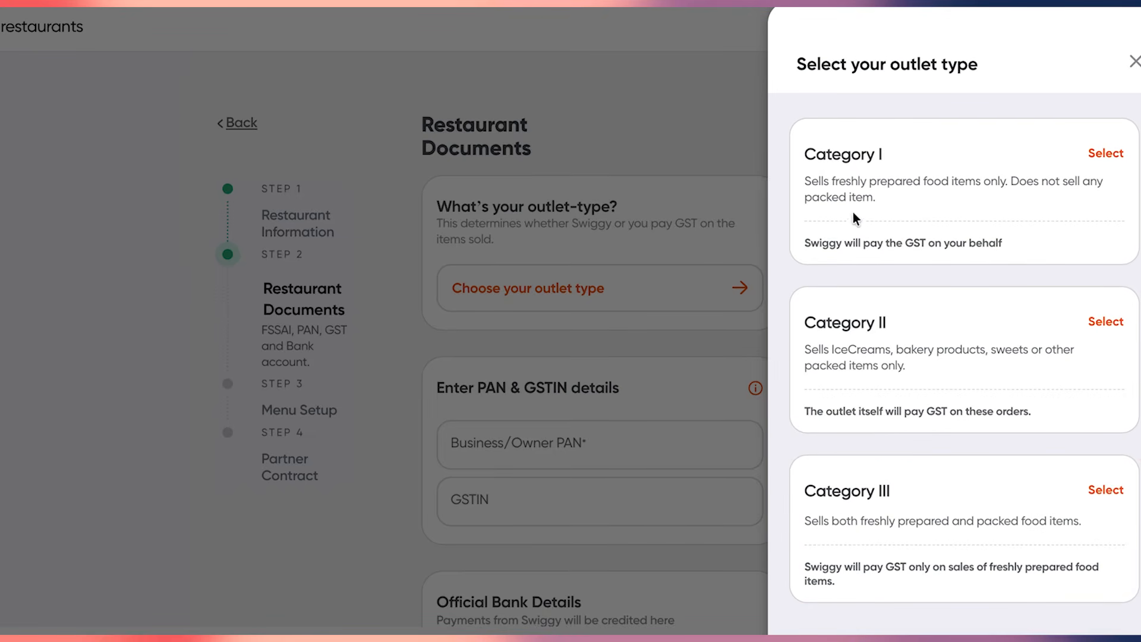
drag(817, 153, 1072, 165)
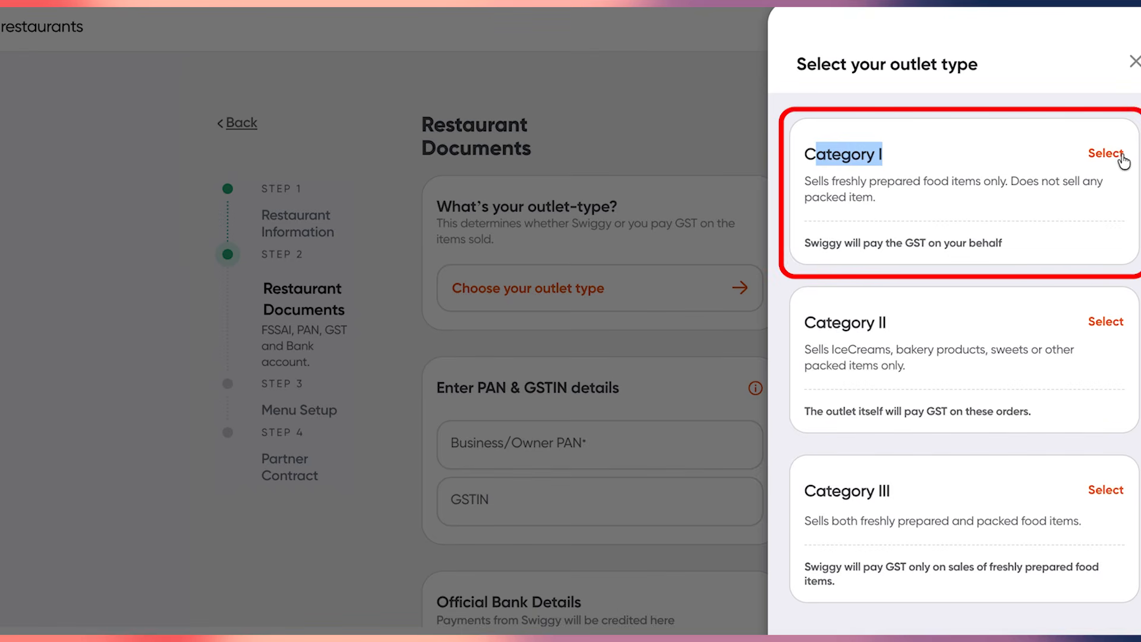
click(1118, 156)
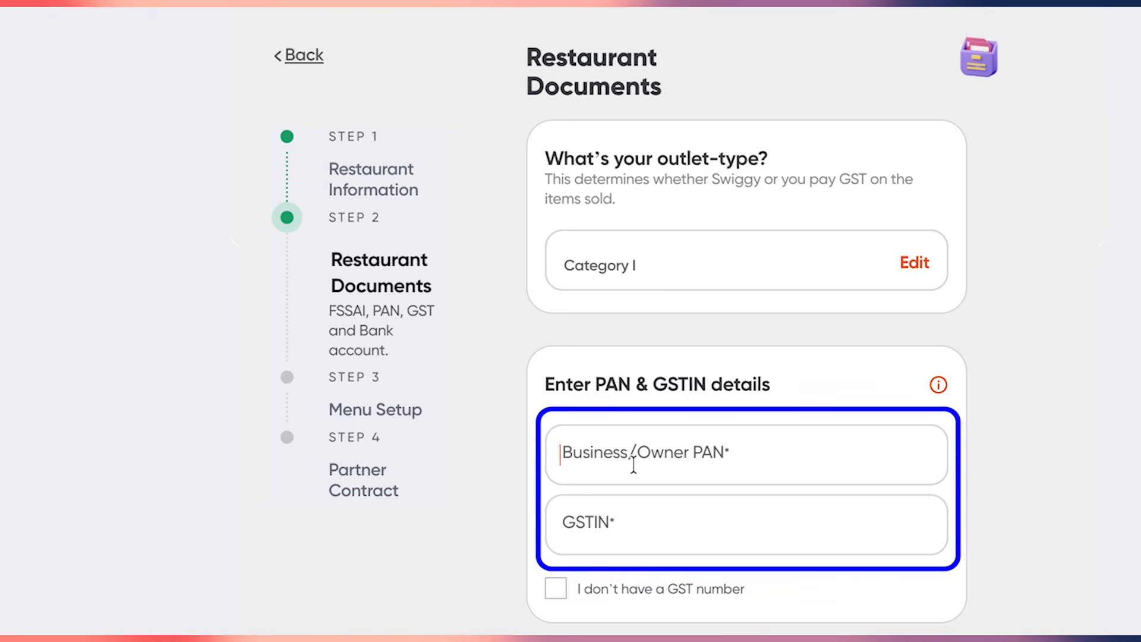
Step: Declare that the restaurant has no GST number and activate the Business/Owner PAN field
click(633, 462)
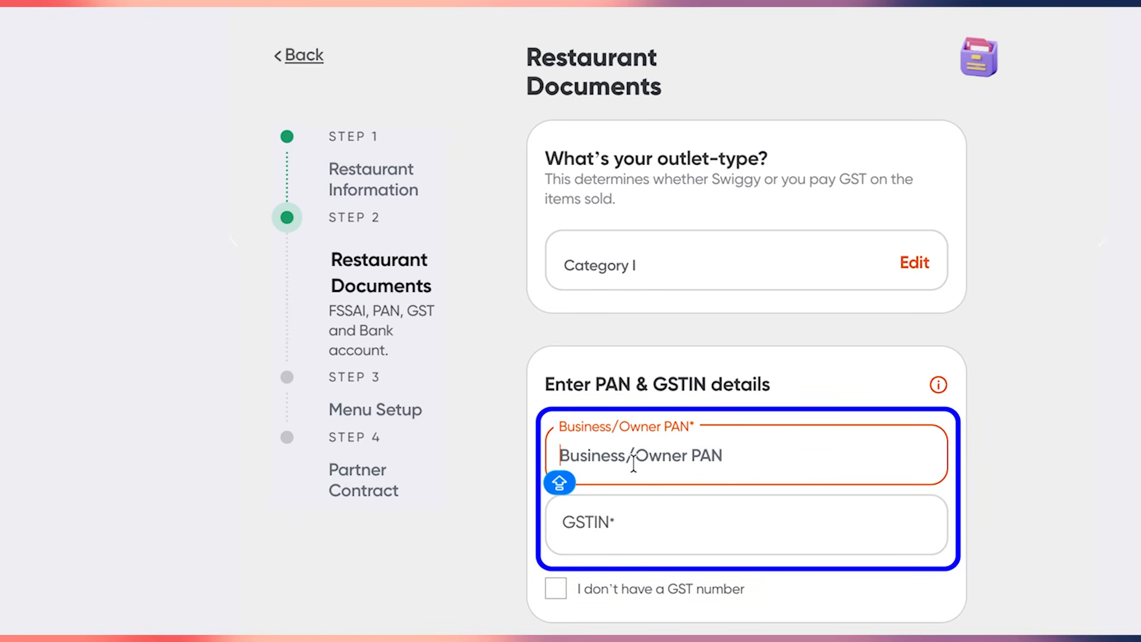
click(557, 589)
click(604, 457)
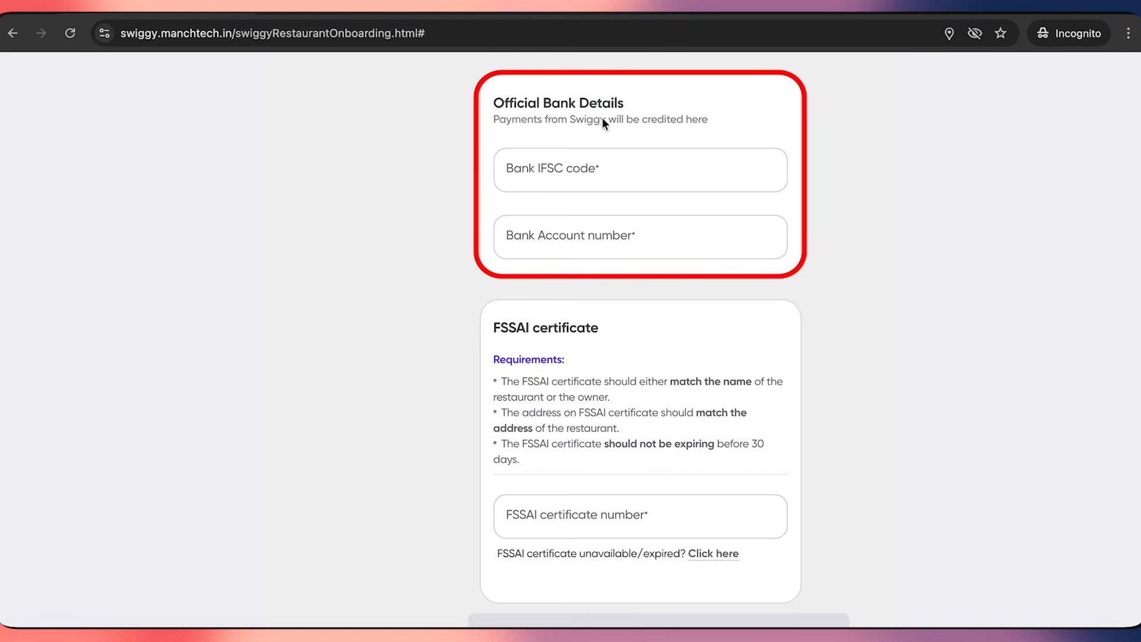
Step: Go through the bank IFSC code, bank account number and FSSAI certificate number fields and read the FSSAI requirements
click(566, 162)
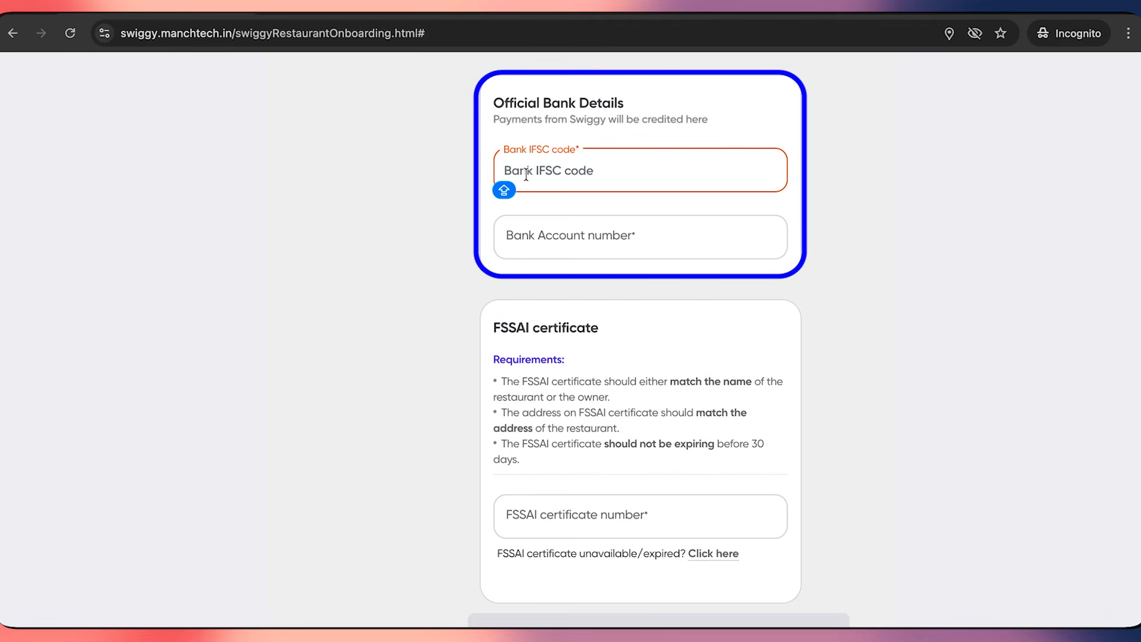
click(529, 233)
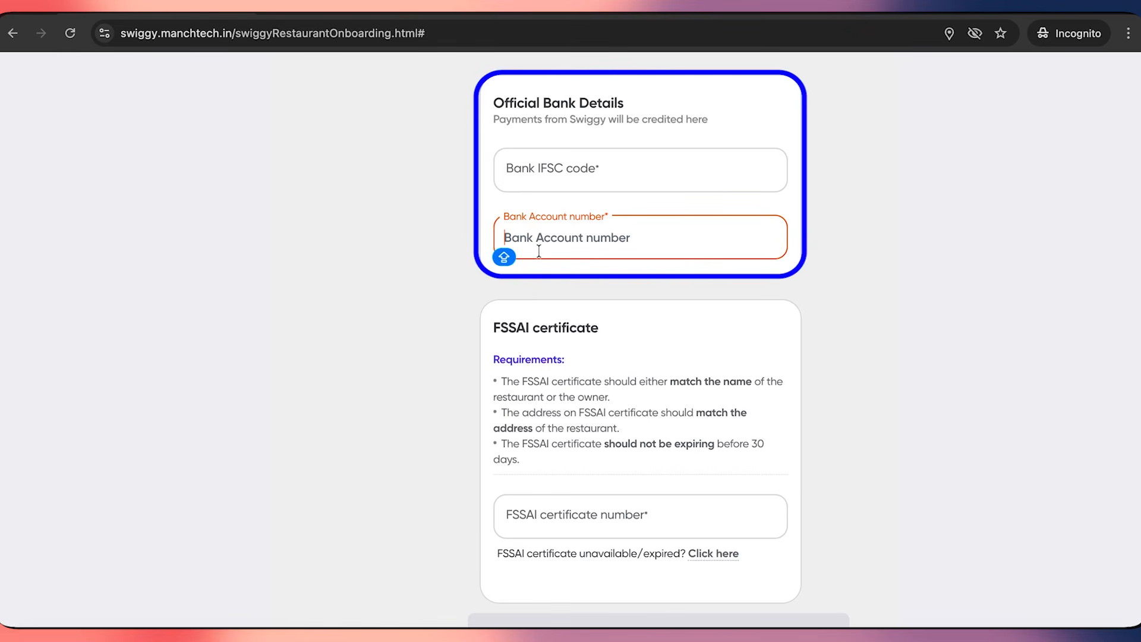
scroll(547, 333, down, 1)
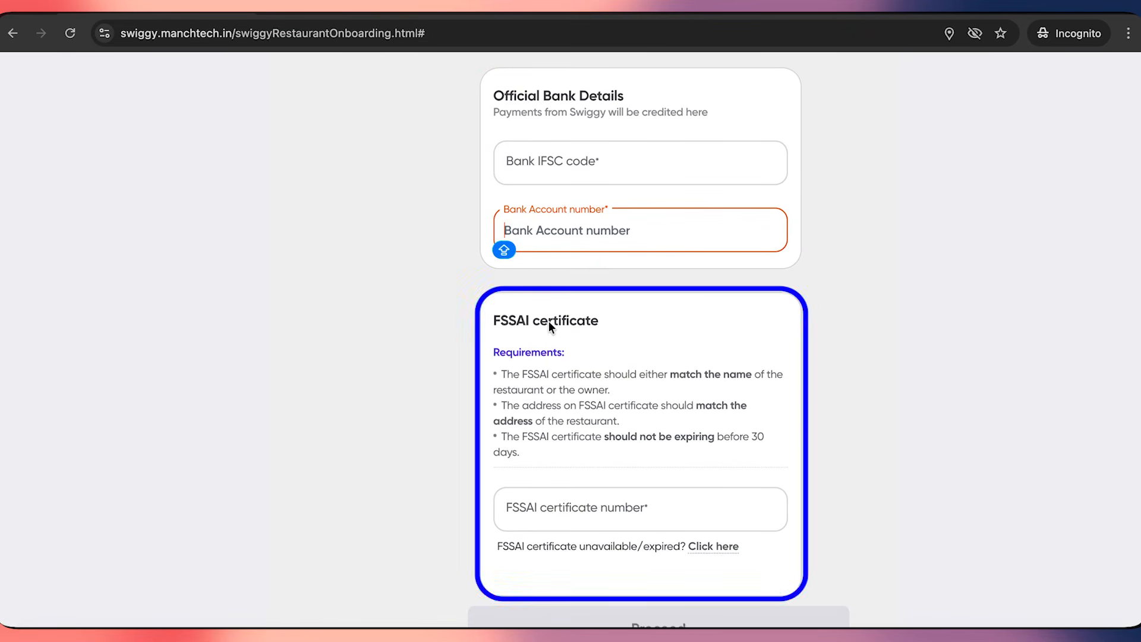
click(523, 508)
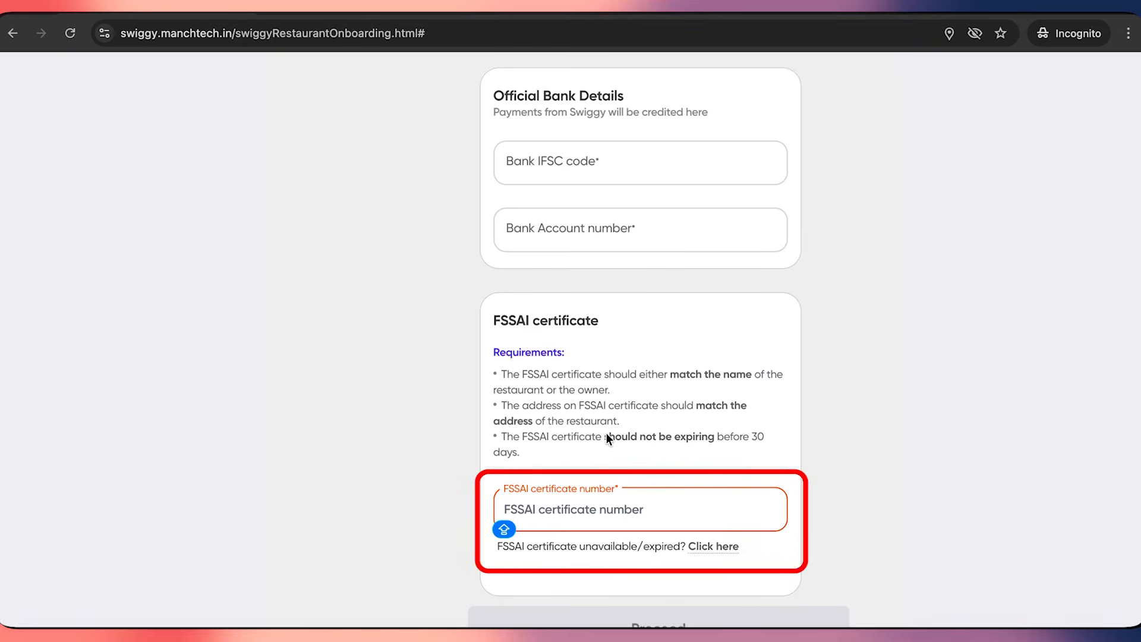
click(685, 443)
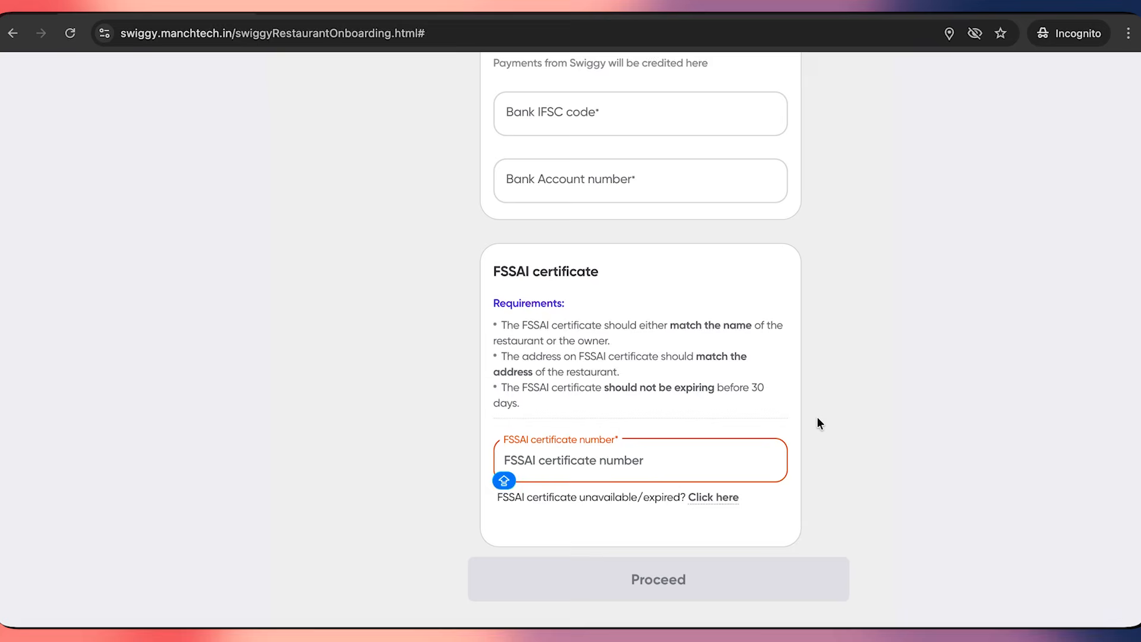
click(818, 417)
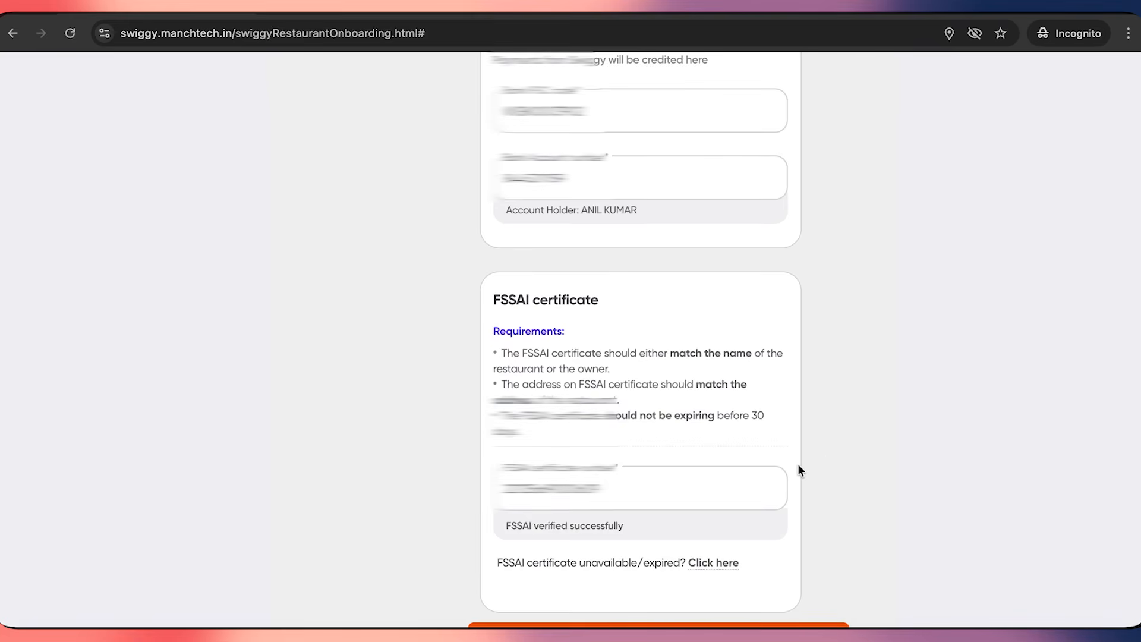
Step: Submit the restaurant documents and answer in Menu Setup that the restaurant does not have POS
scroll(797, 466, down, 1)
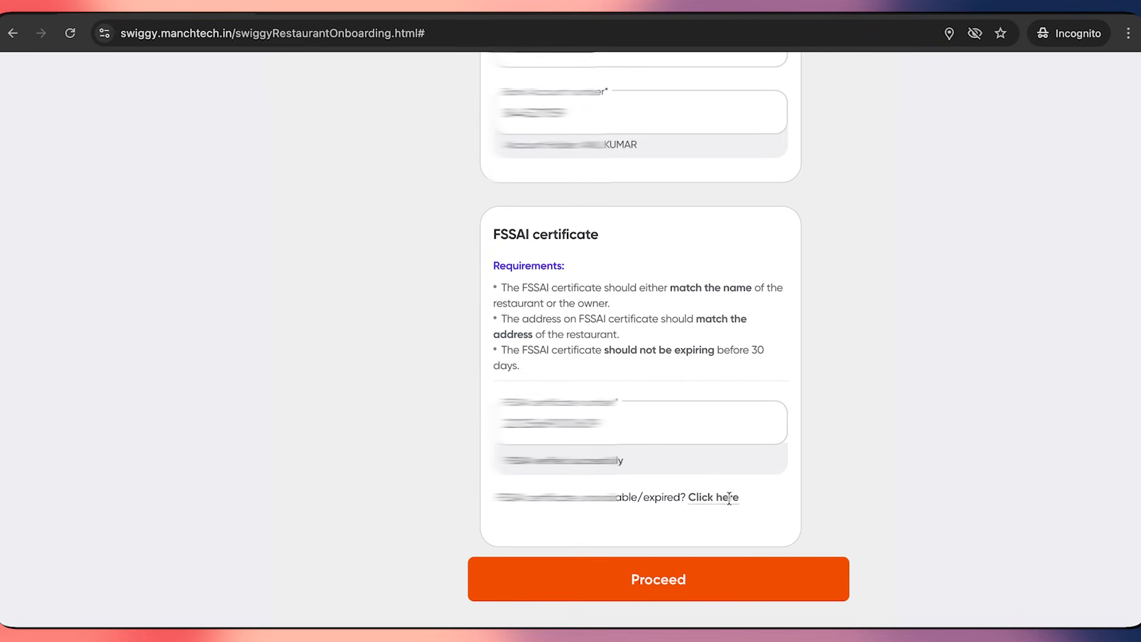
click(668, 581)
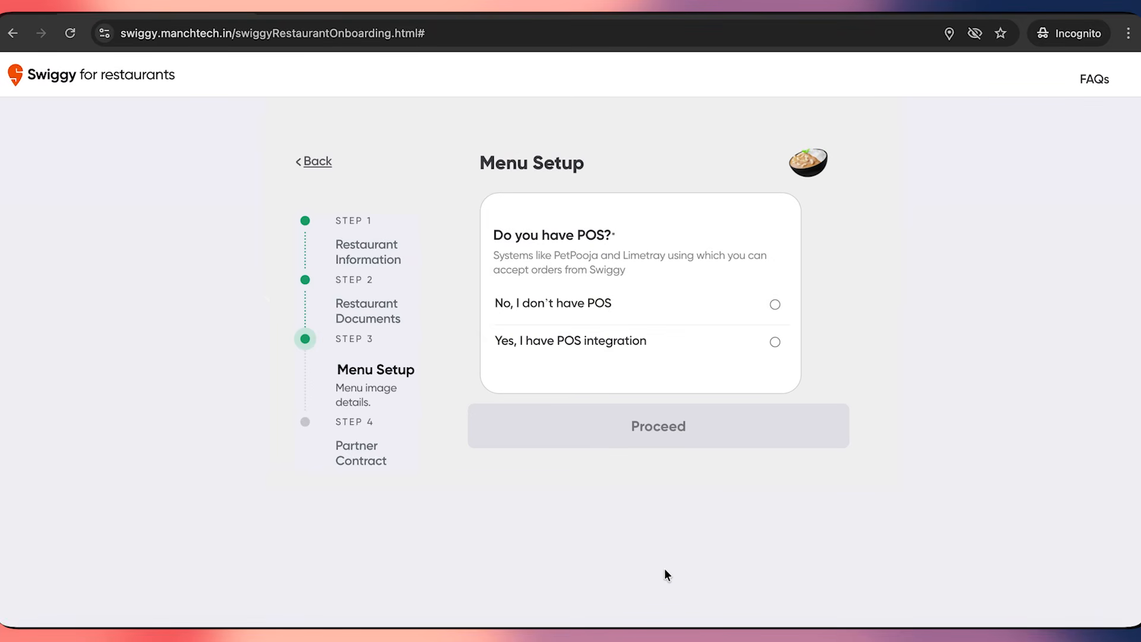
triple_click(515, 234)
click(577, 246)
click(640, 306)
Step: Set the kind of food on the menu to Veg Only
scroll(533, 268, down, 3)
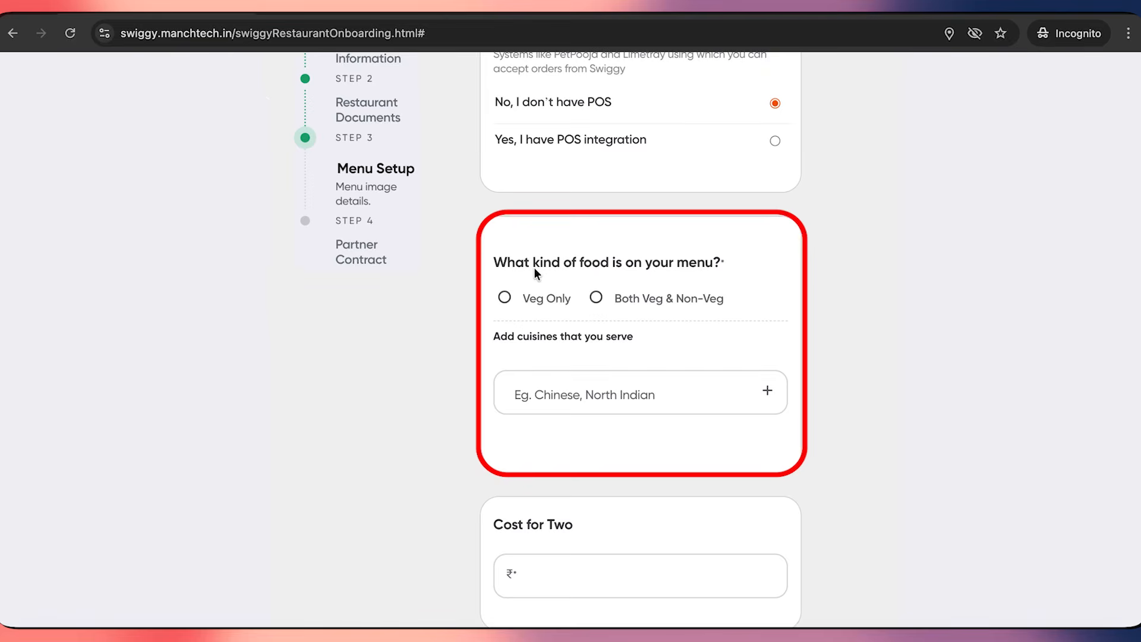
triple_click(538, 264)
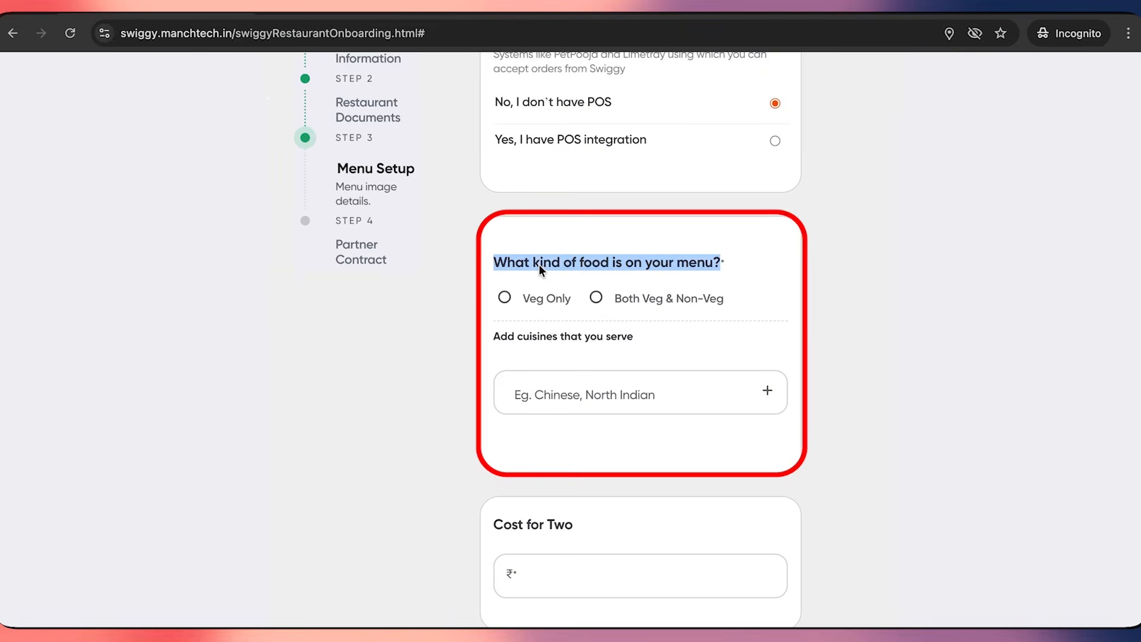
click(537, 266)
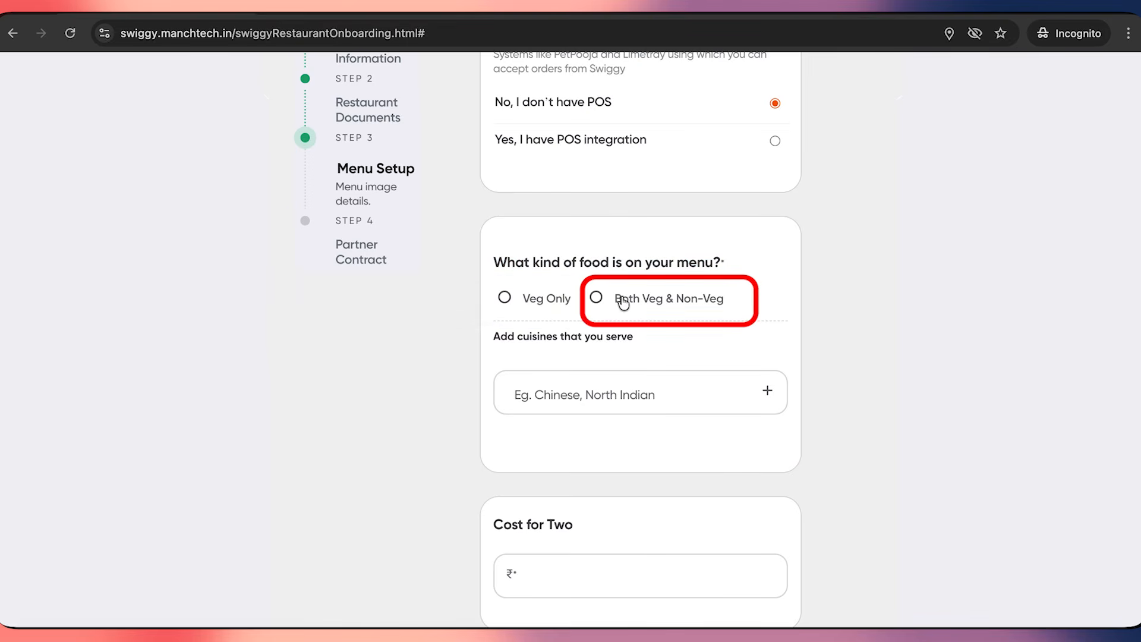
click(508, 301)
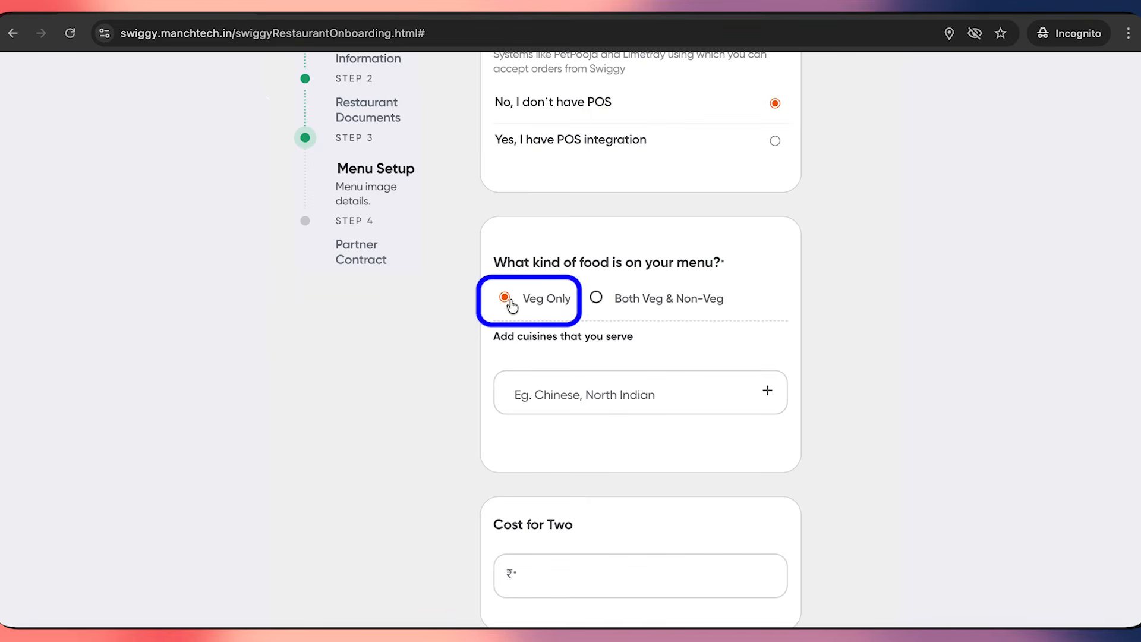
Step: Add Sweets and Bihari from the suggested cuisines to the cuisines served and confirm the selection
click(574, 393)
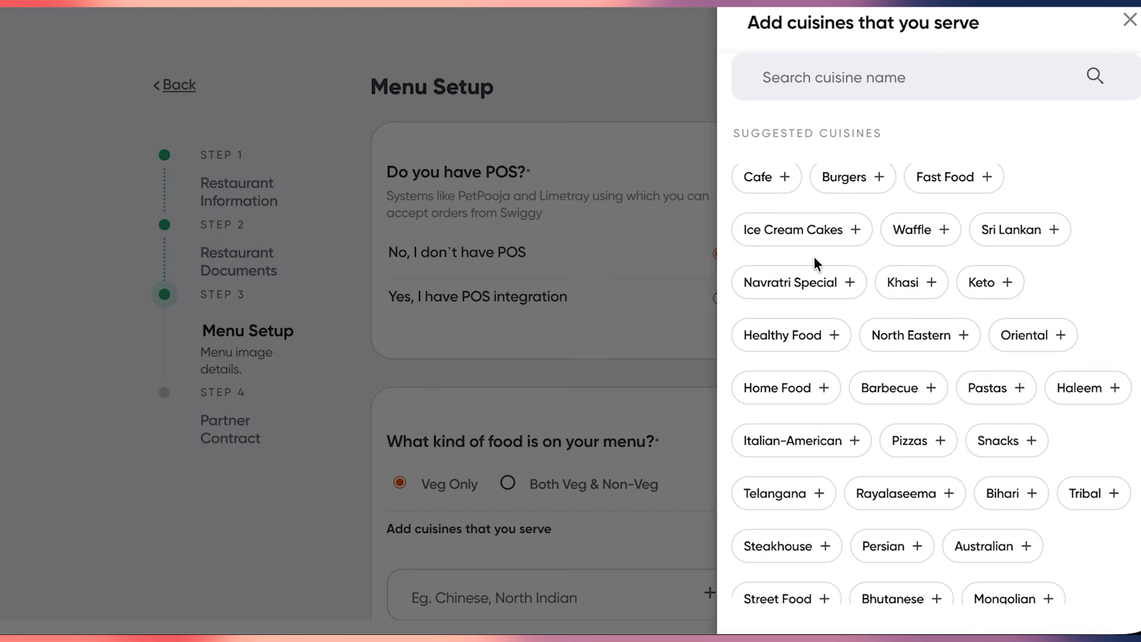
scroll(901, 512, down, 8)
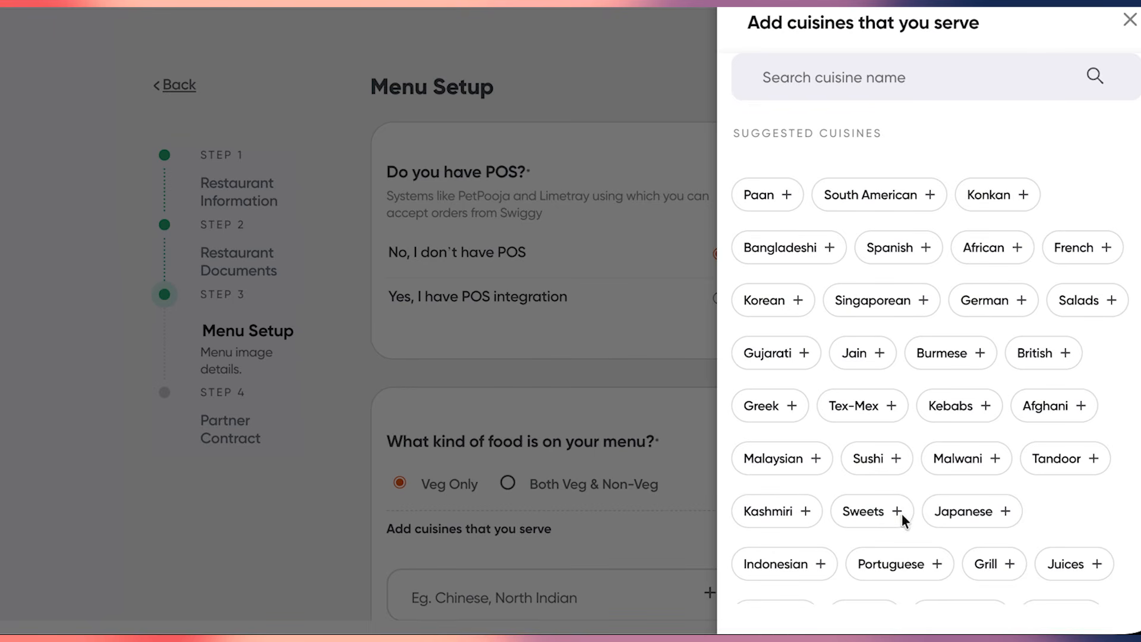
click(898, 513)
scroll(963, 402, up, 5)
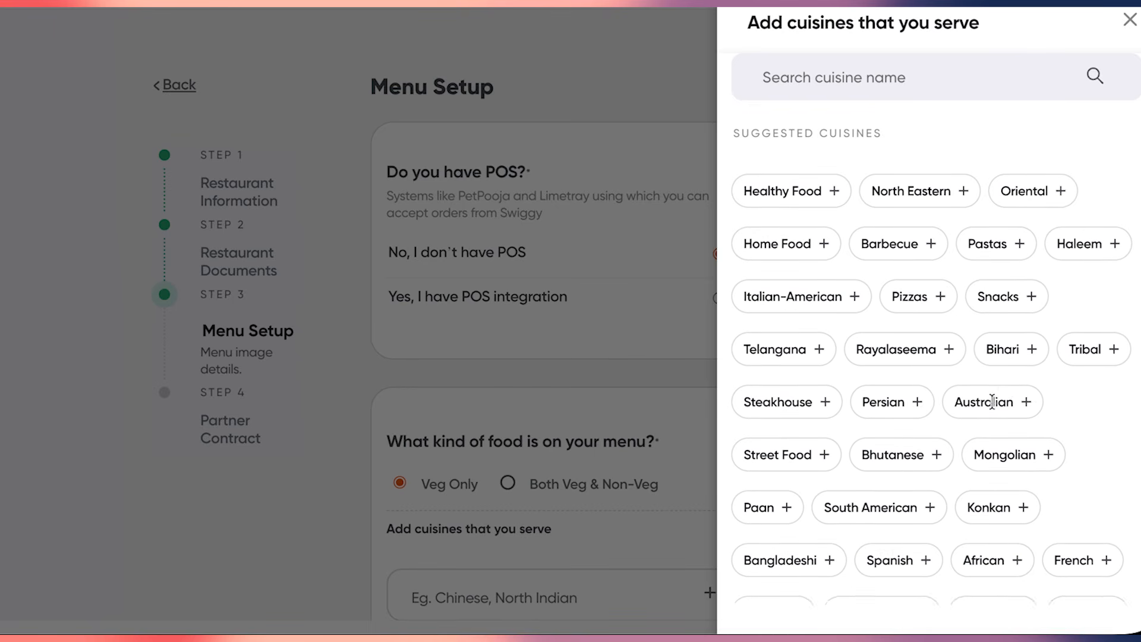
click(1030, 356)
scroll(984, 383, up, 1)
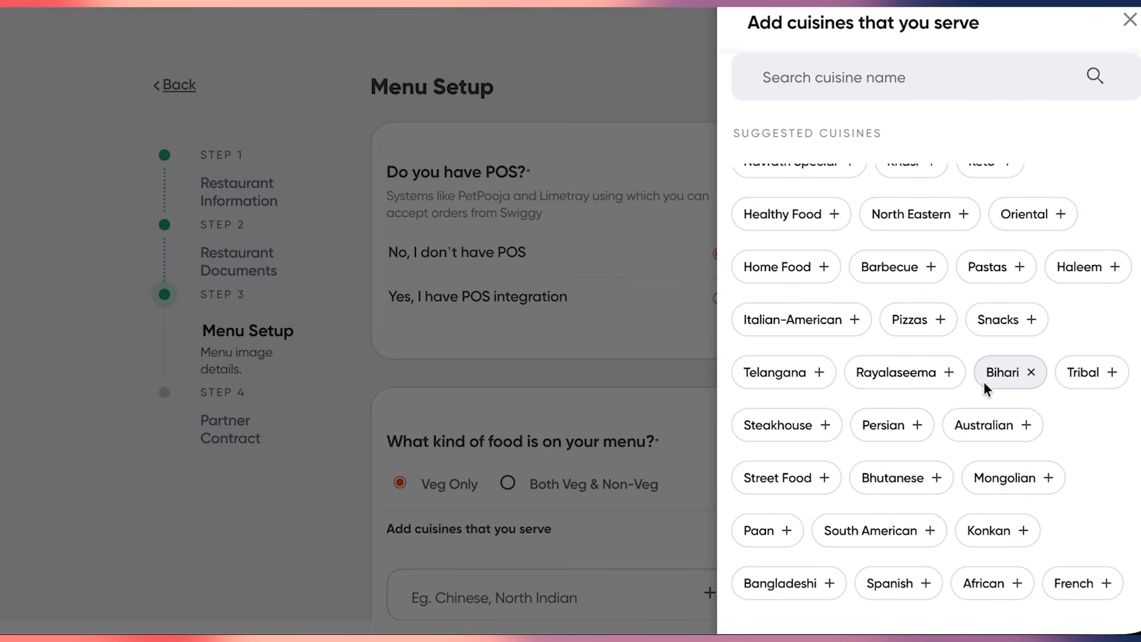
scroll(917, 262, up, 2)
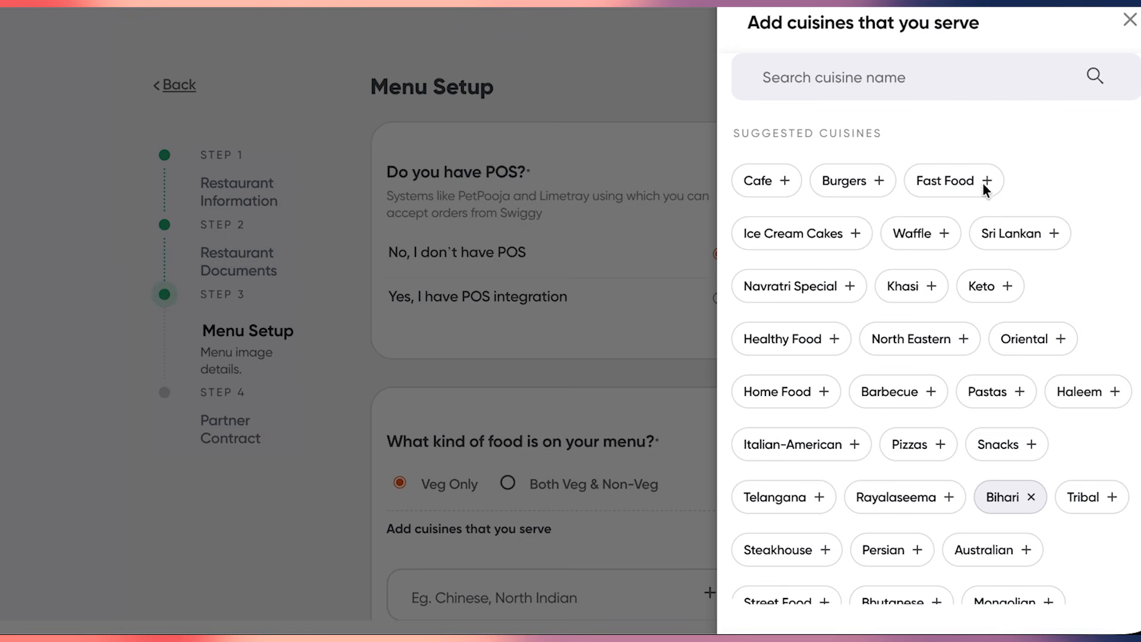
scroll(909, 268, down, 10)
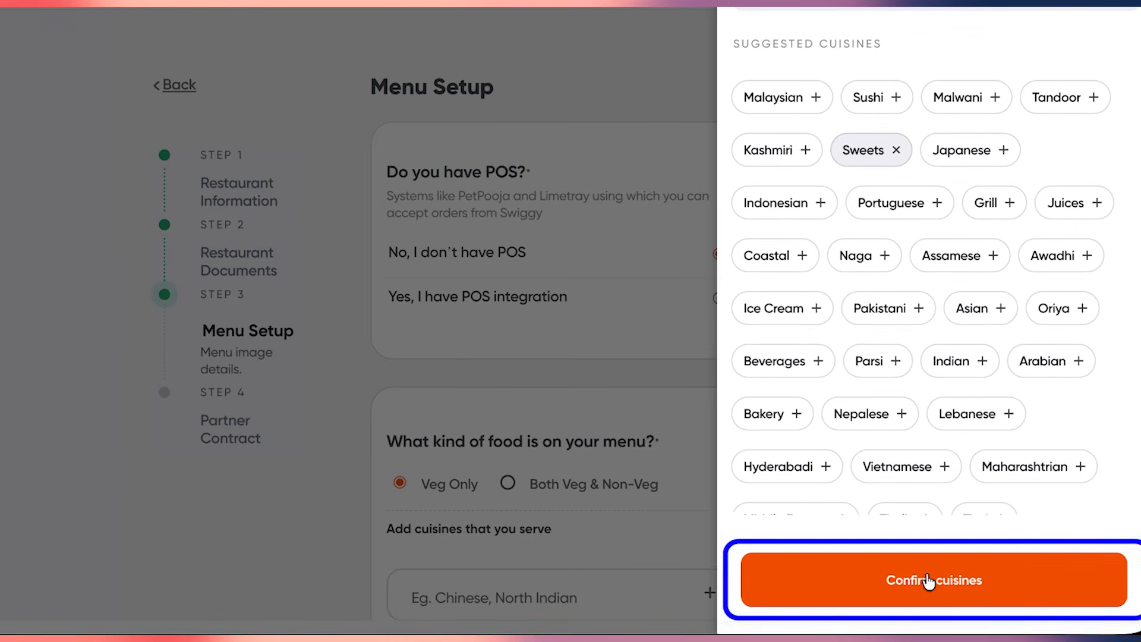
click(929, 581)
Step: Set the Cost for Two to ₹100
scroll(944, 585, down, 5)
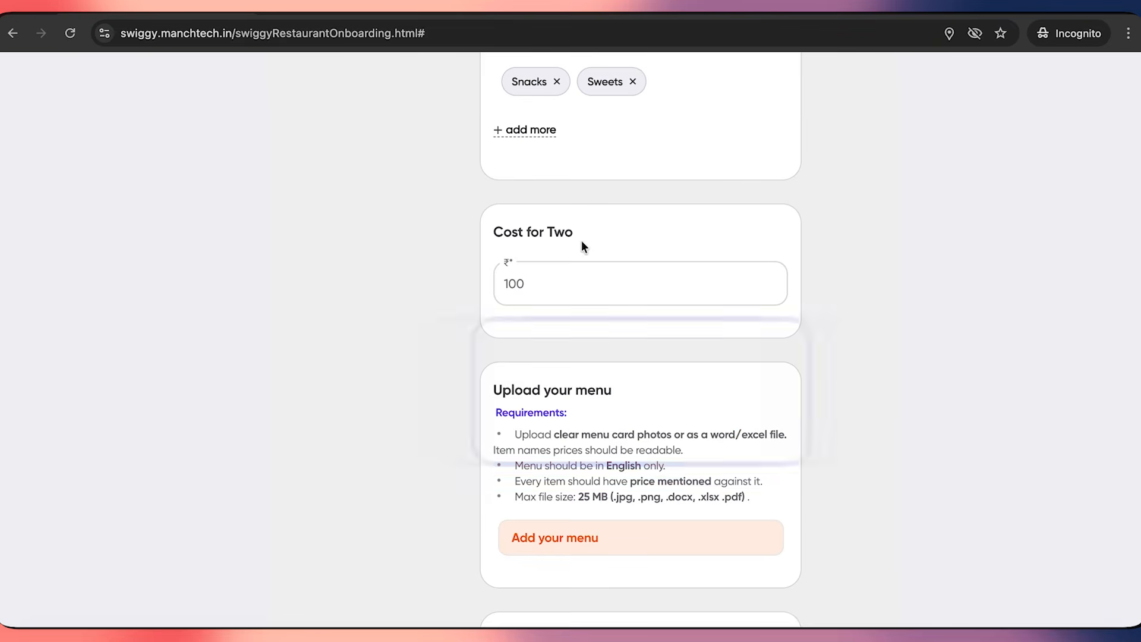
click(557, 283)
drag(557, 283, 506, 271)
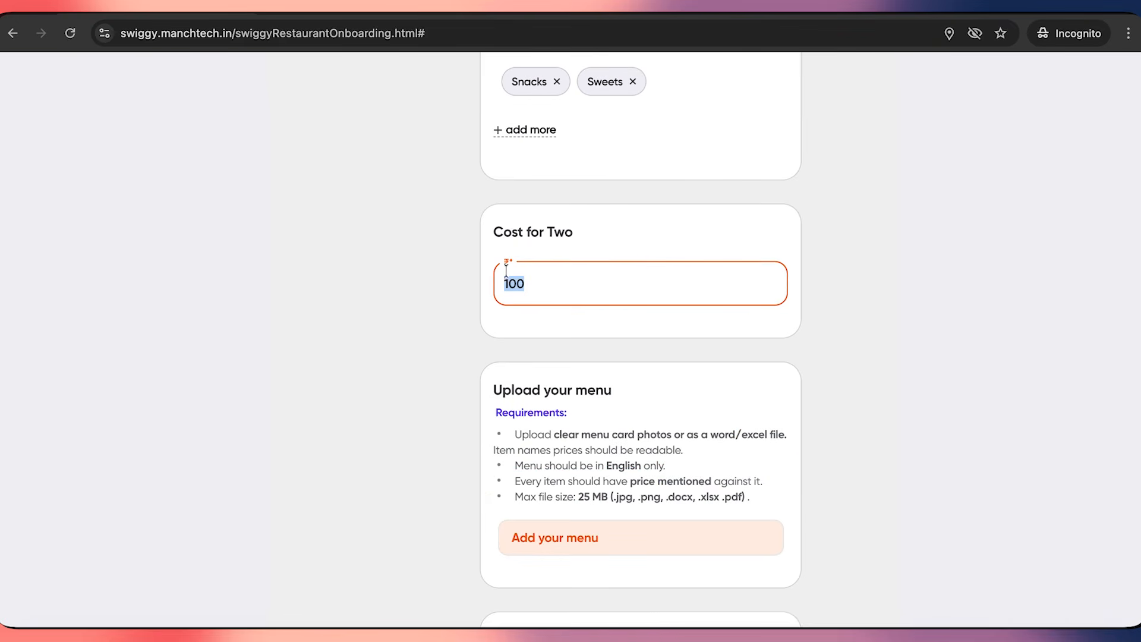
click(547, 283)
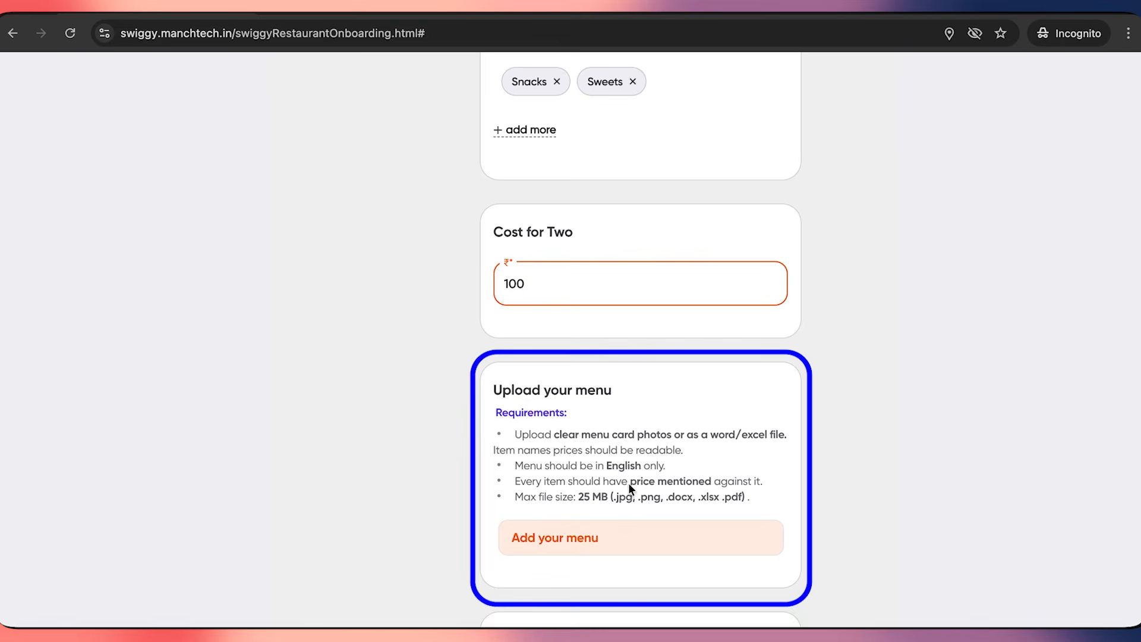
Step: Set the restaurant's packaging charges to Zero
scroll(570, 450, down, 4)
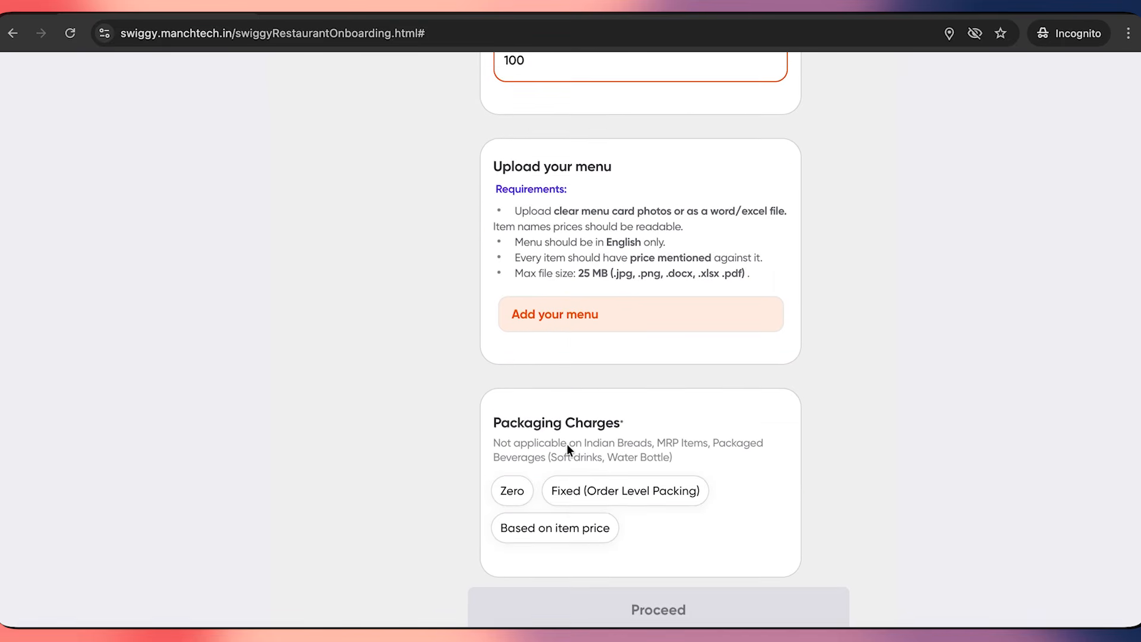
scroll(567, 445, down, 1)
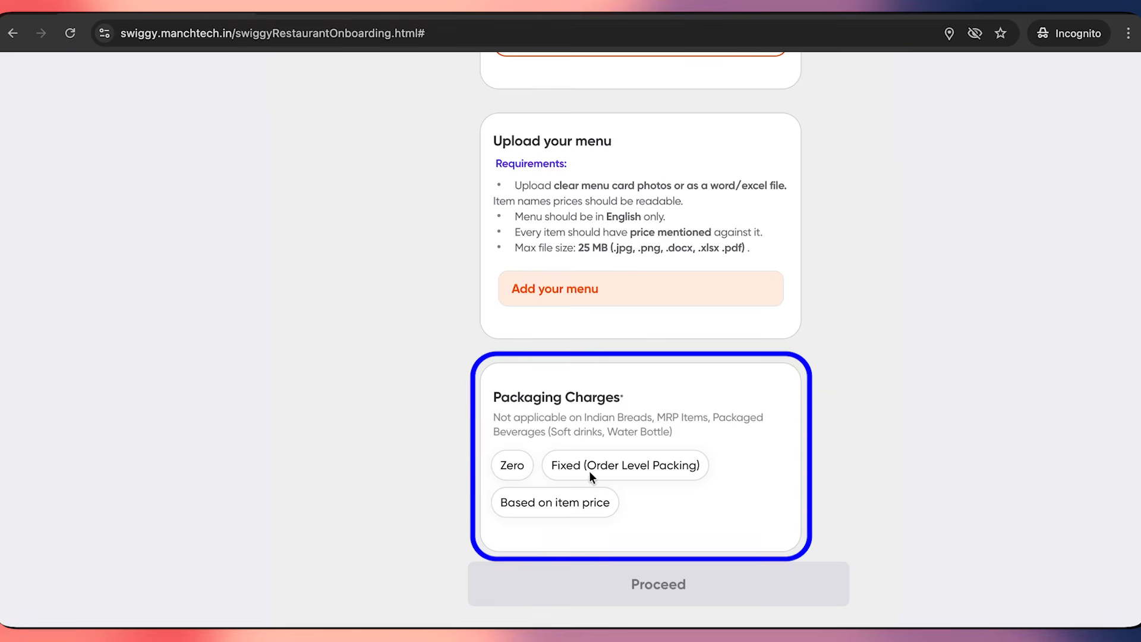
click(505, 466)
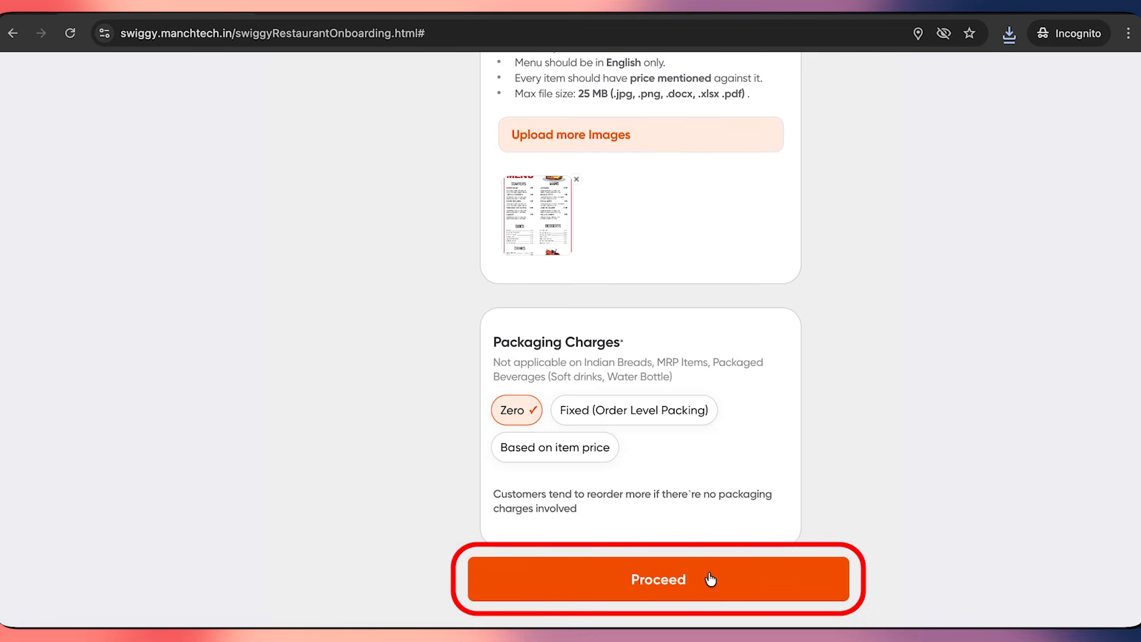
Step: Submit the menu setup and download the partner contract as a PDF from the Partner Contract step
click(708, 577)
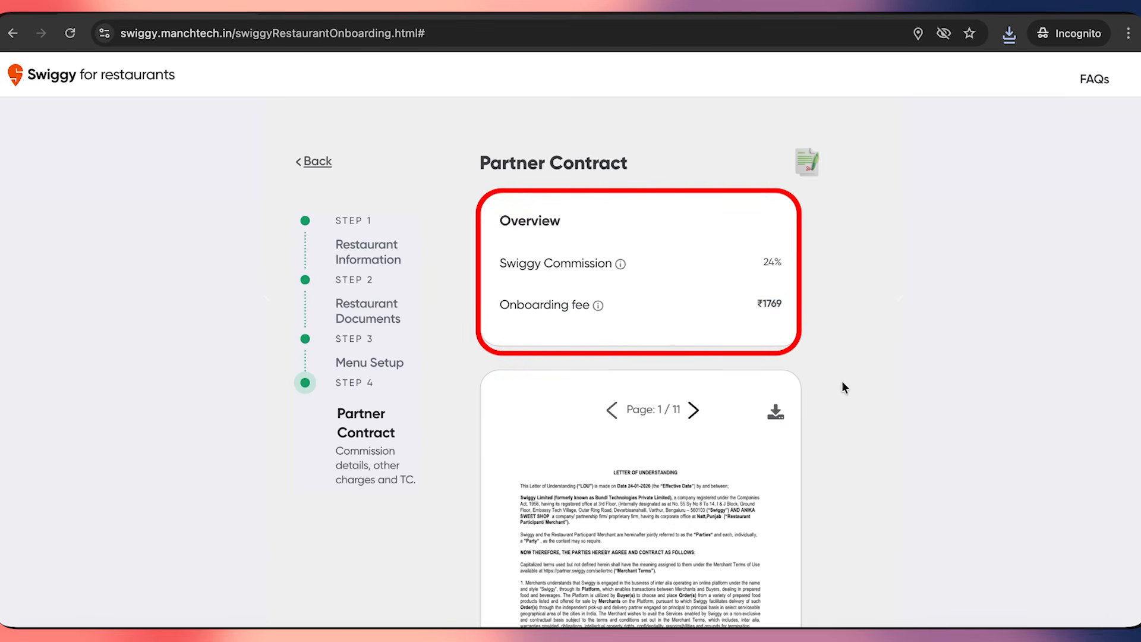
scroll(832, 392, down, 1)
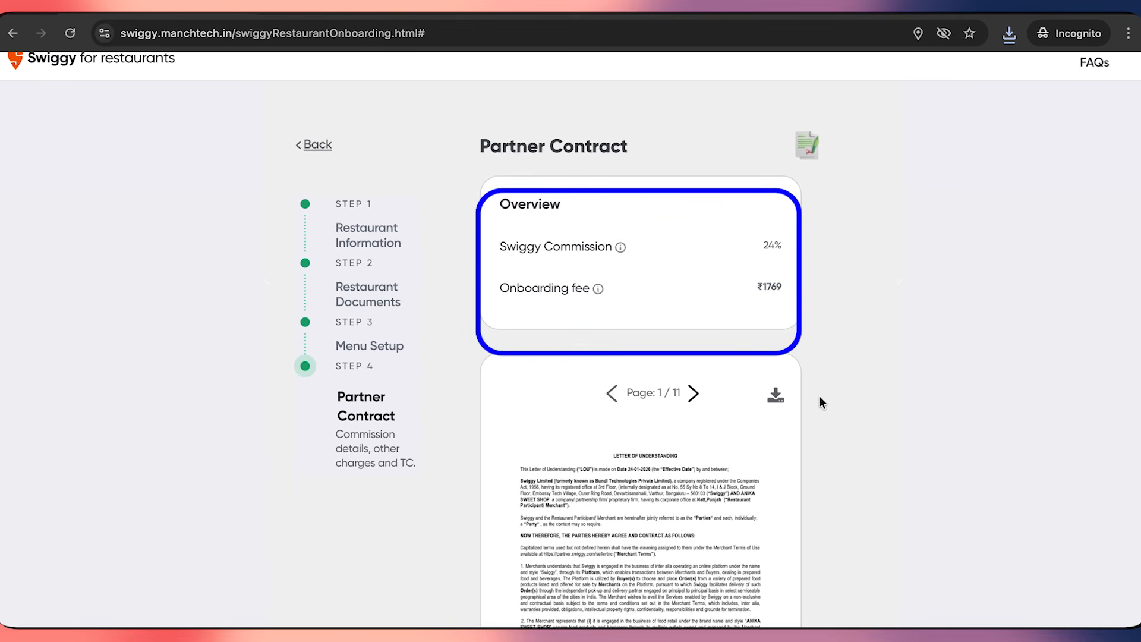
click(776, 397)
click(670, 354)
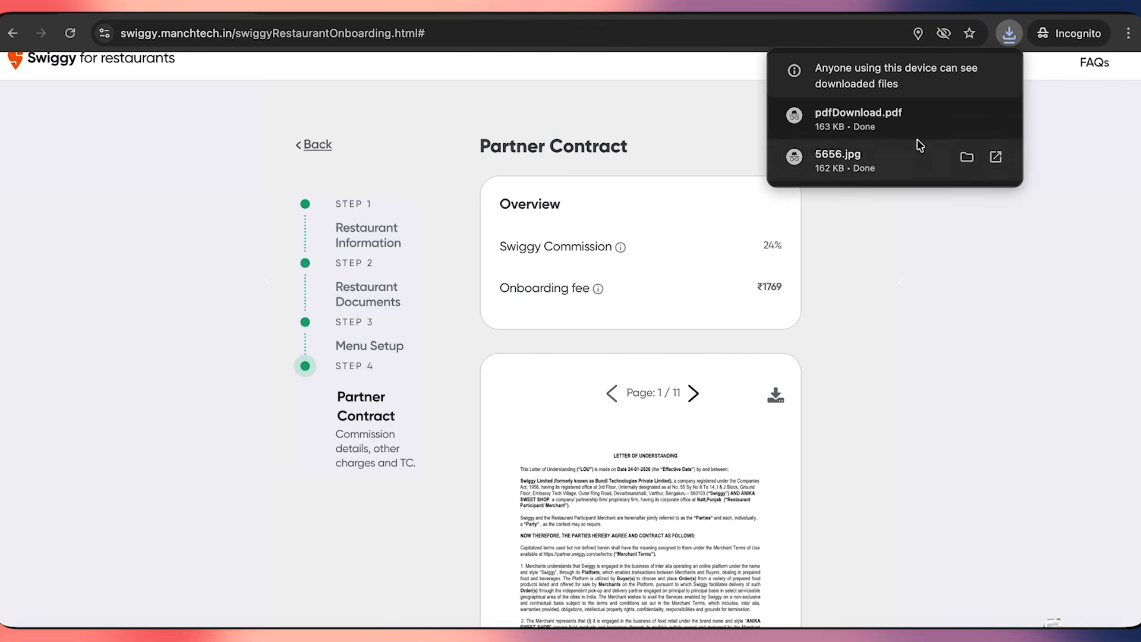
click(907, 129)
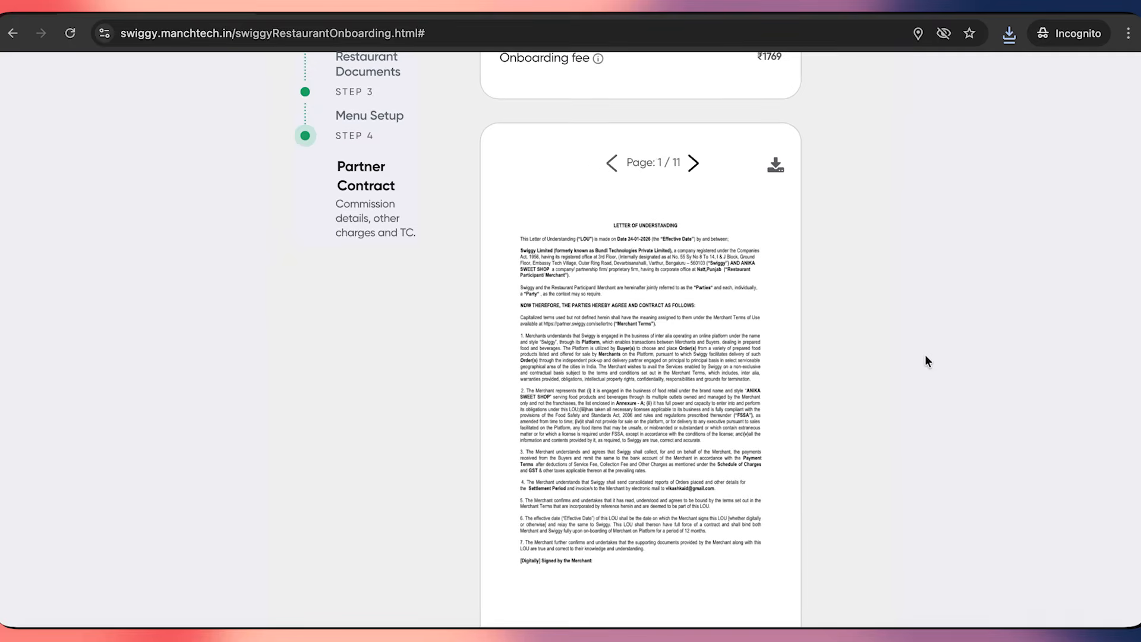
Step: Accept the partner contract's terms and conditions, and proceed to the onboarding payment page to check the total payable
scroll(926, 361, down, 3)
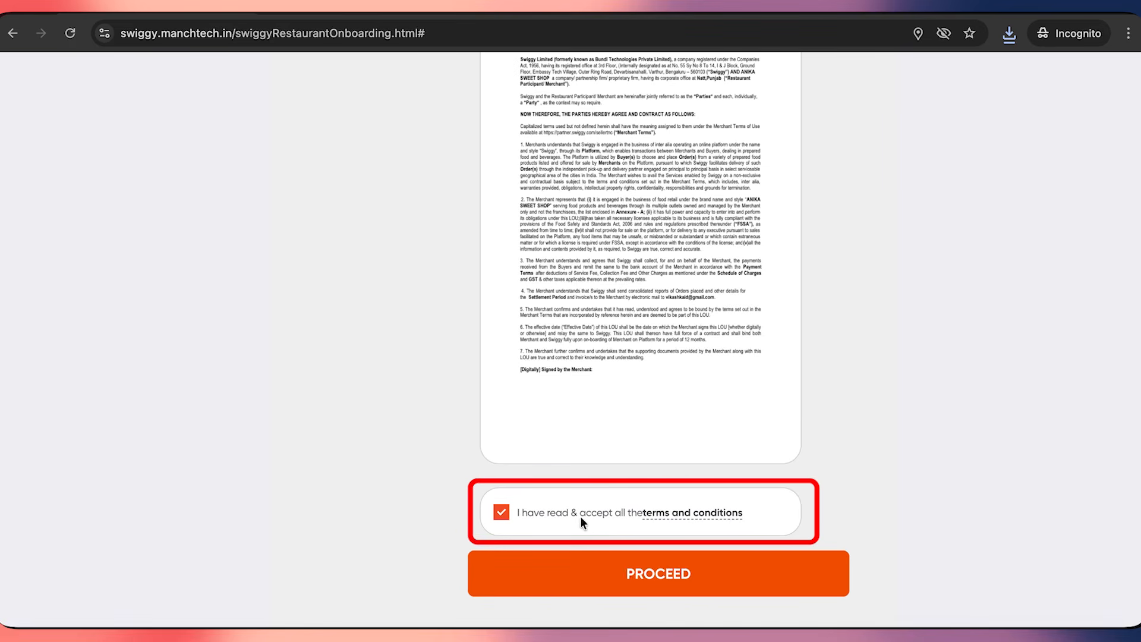
click(615, 575)
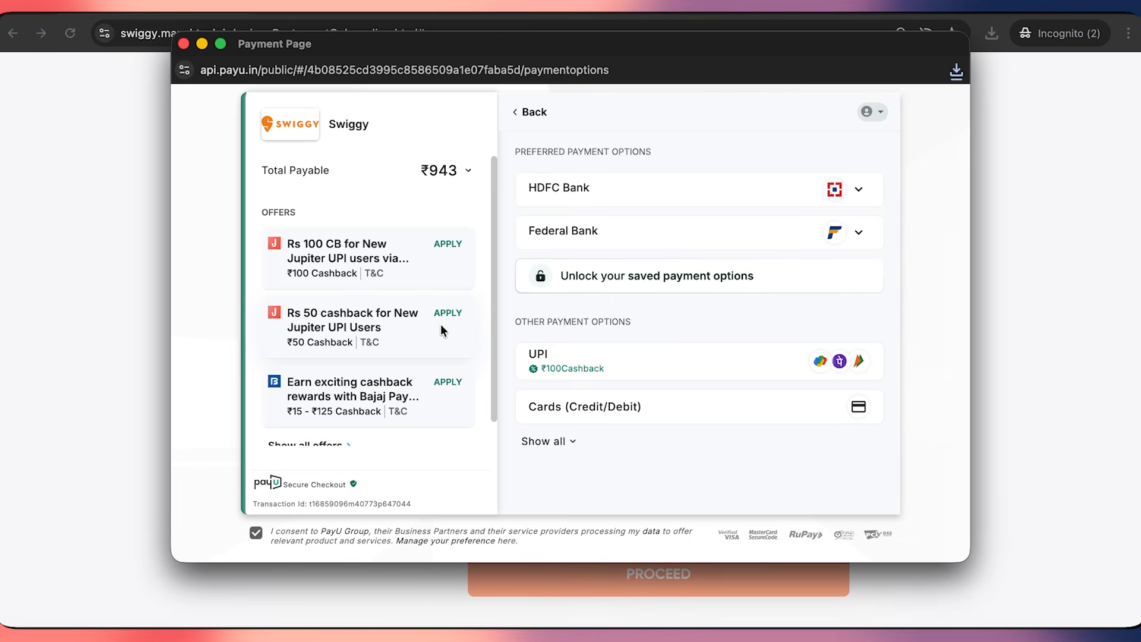
double_click(444, 168)
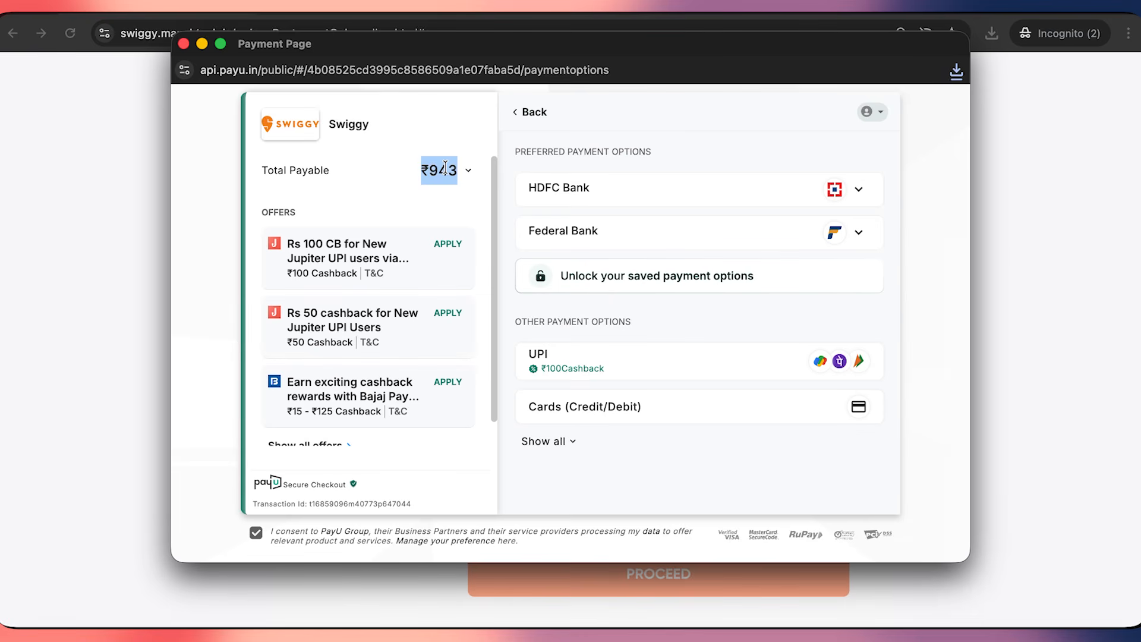
double_click(445, 168)
double_click(446, 168)
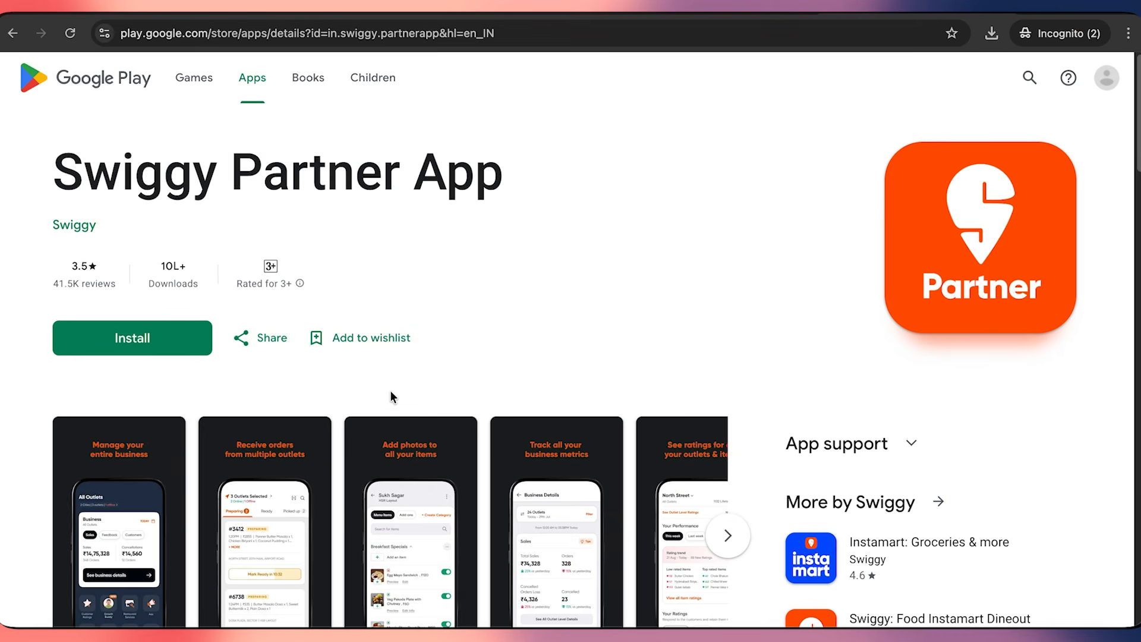
Step: Examine the Swiggy Partner App's Google Play listing, including its title and preview screenshots
triple_click(121, 188)
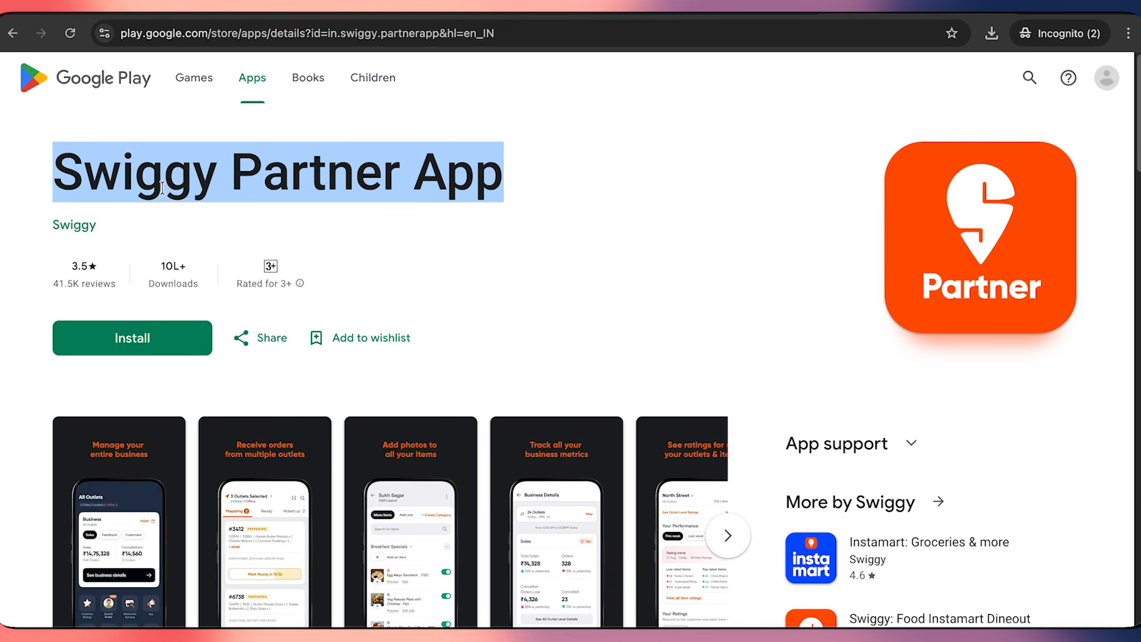
scroll(172, 232, down, 1)
scroll(208, 340, down, 2)
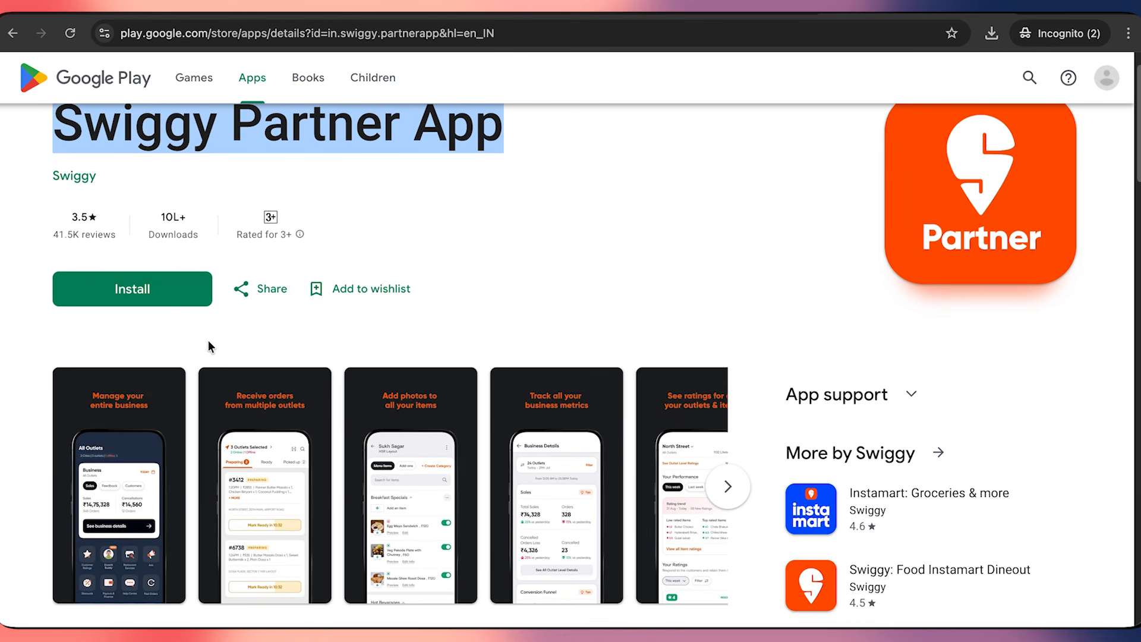
scroll(212, 348, down, 1)
click(722, 433)
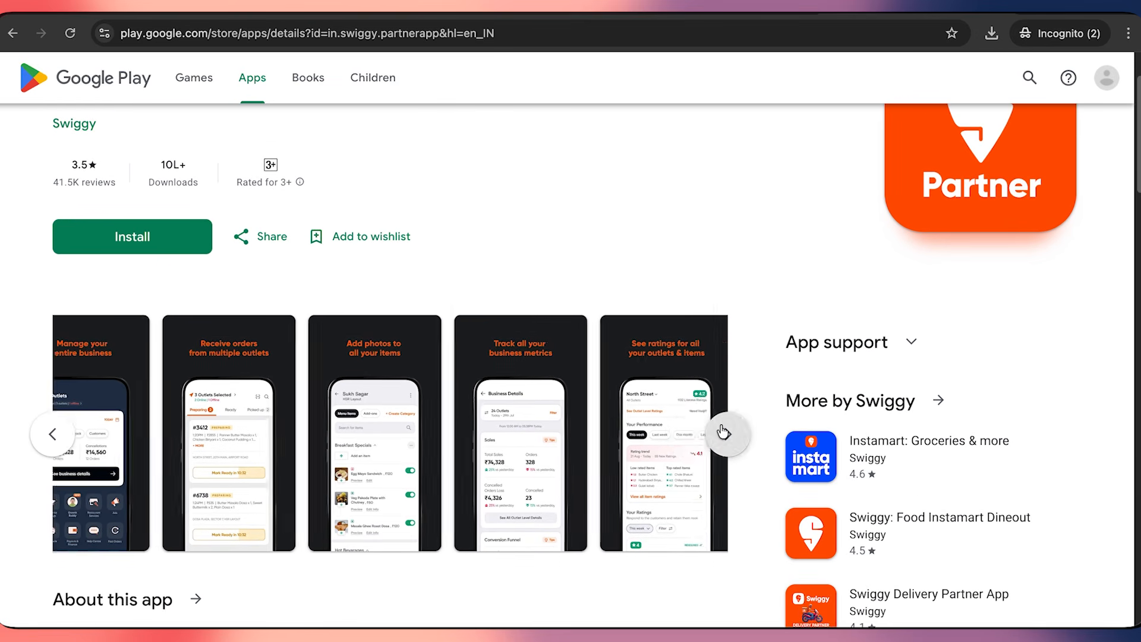
scroll(508, 385, up, 2)
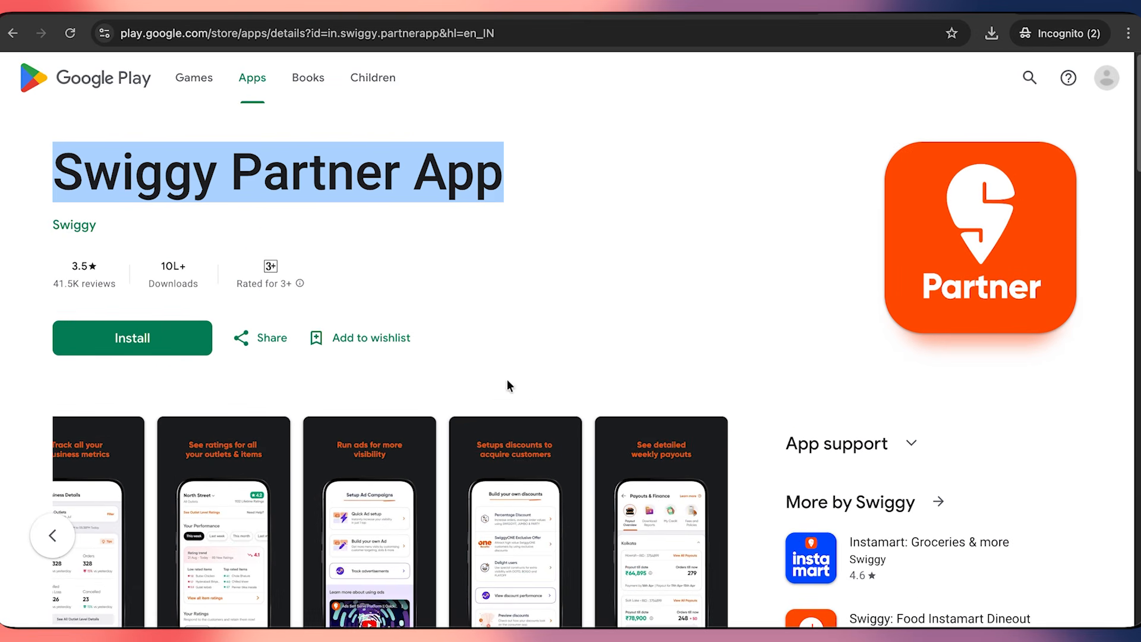
triple_click(370, 191)
click(512, 191)
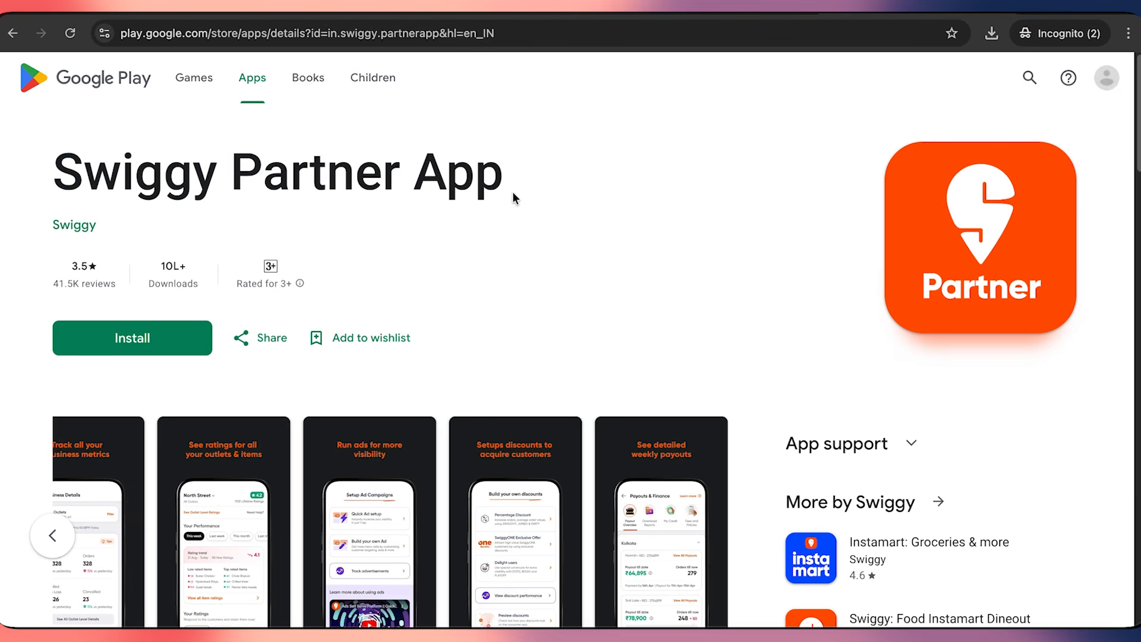